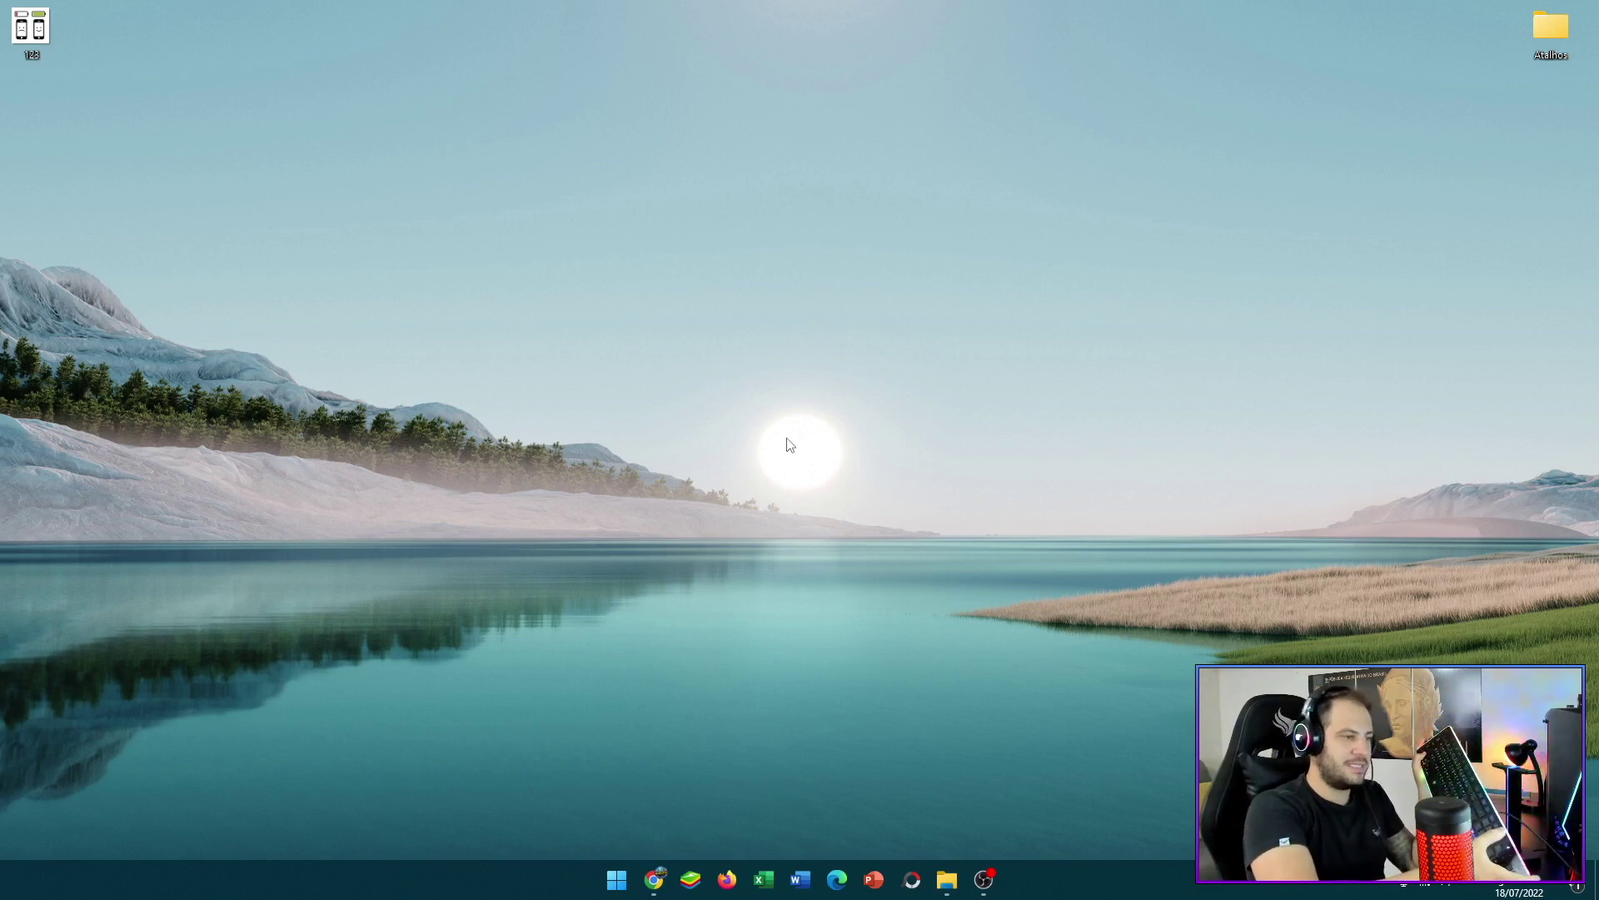
Open the Windows performance options for visual effects through the advanced system settings
{"action": "key", "text": "super+Pause"}
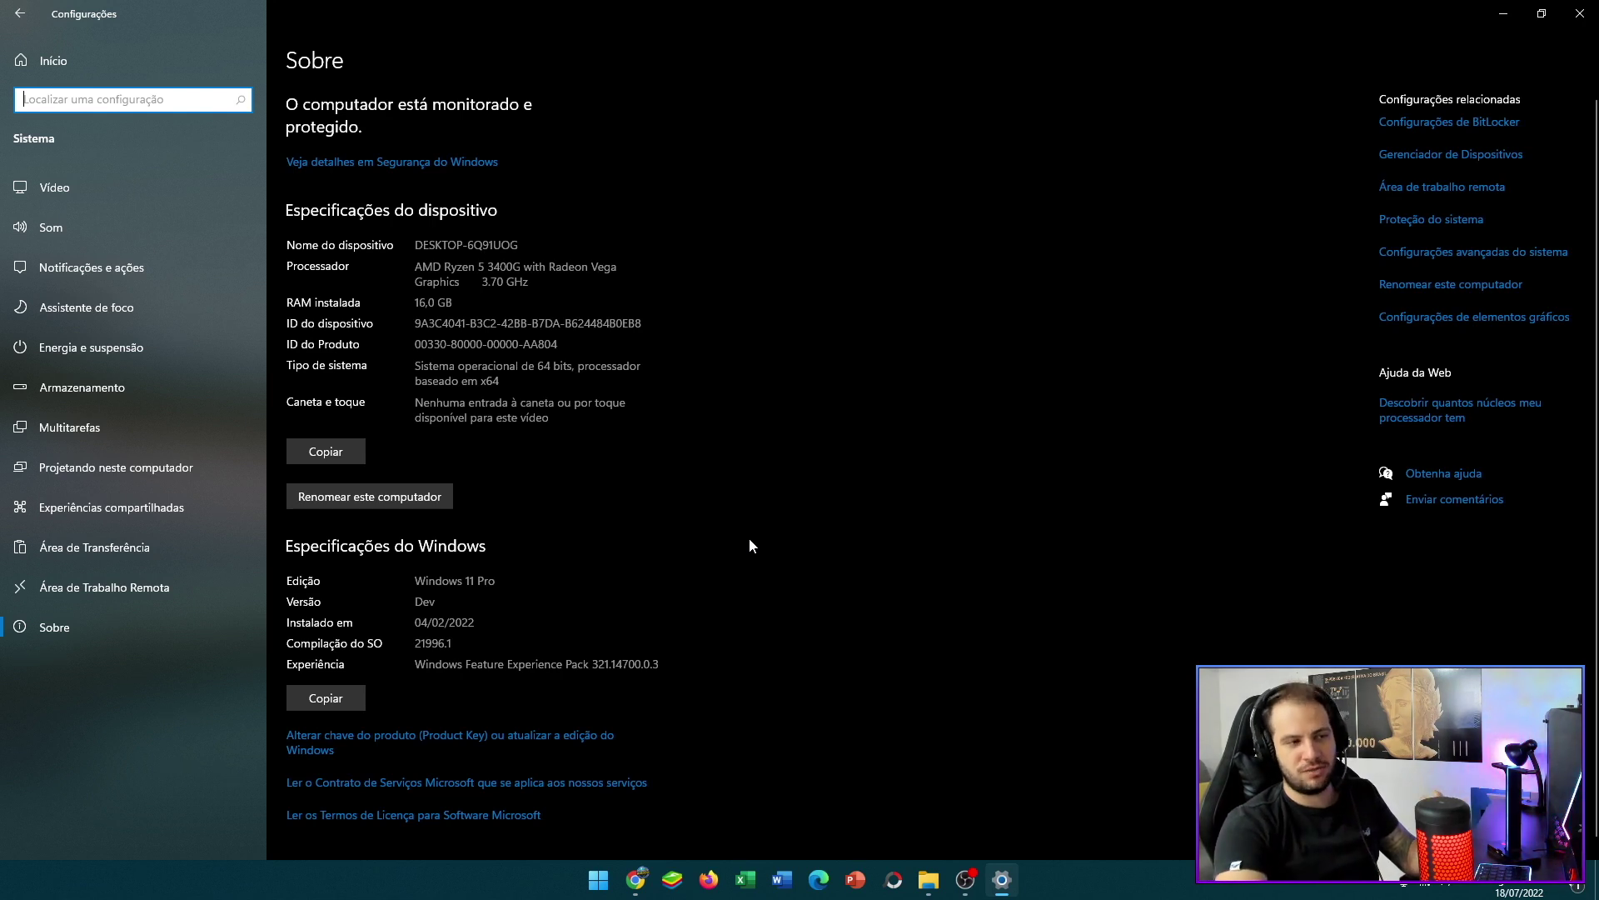
{"action": "left_click", "coordinate": [1458, 255]}
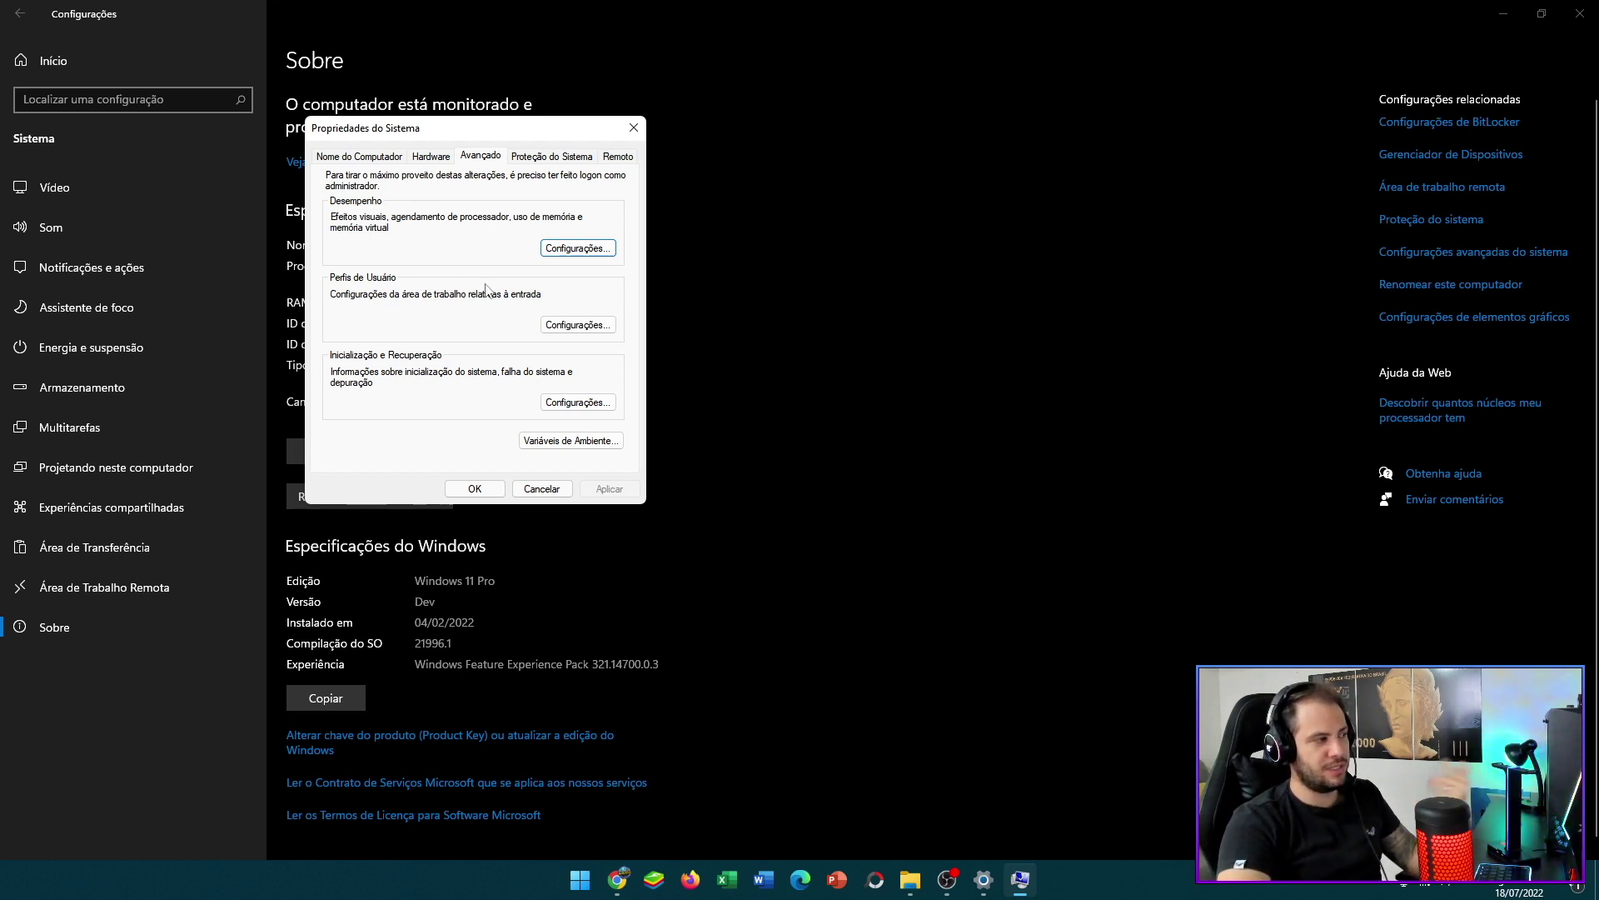
{"action": "left_click", "coordinate": [556, 248]}
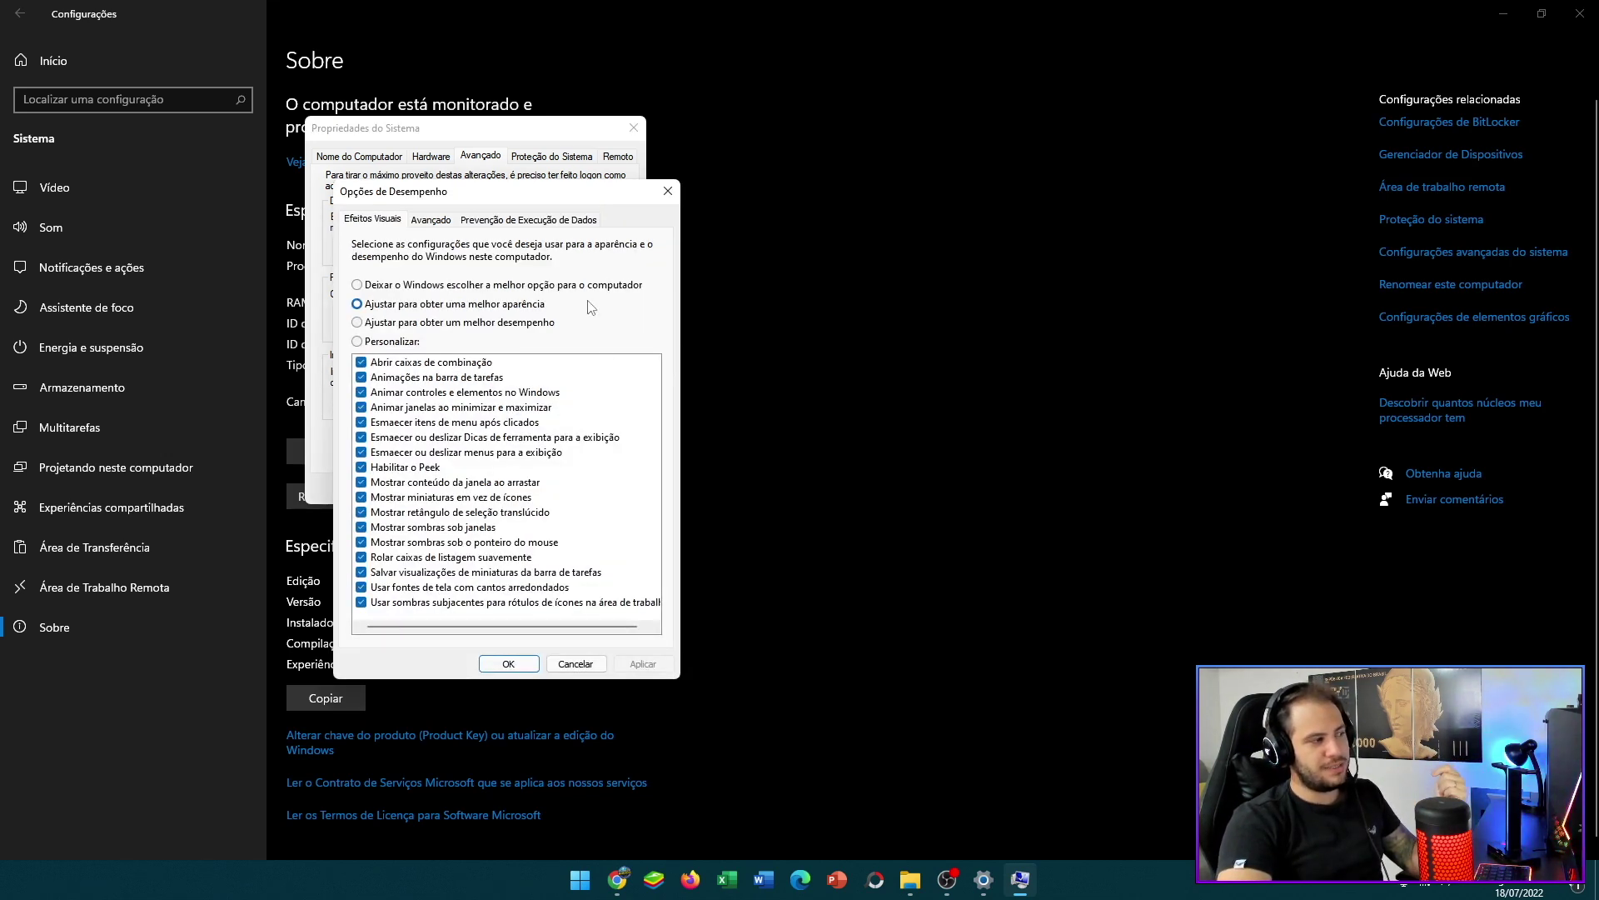
{"action": "left_click_drag", "start_coordinate": [570, 201], "coordinate": [616, 149]}
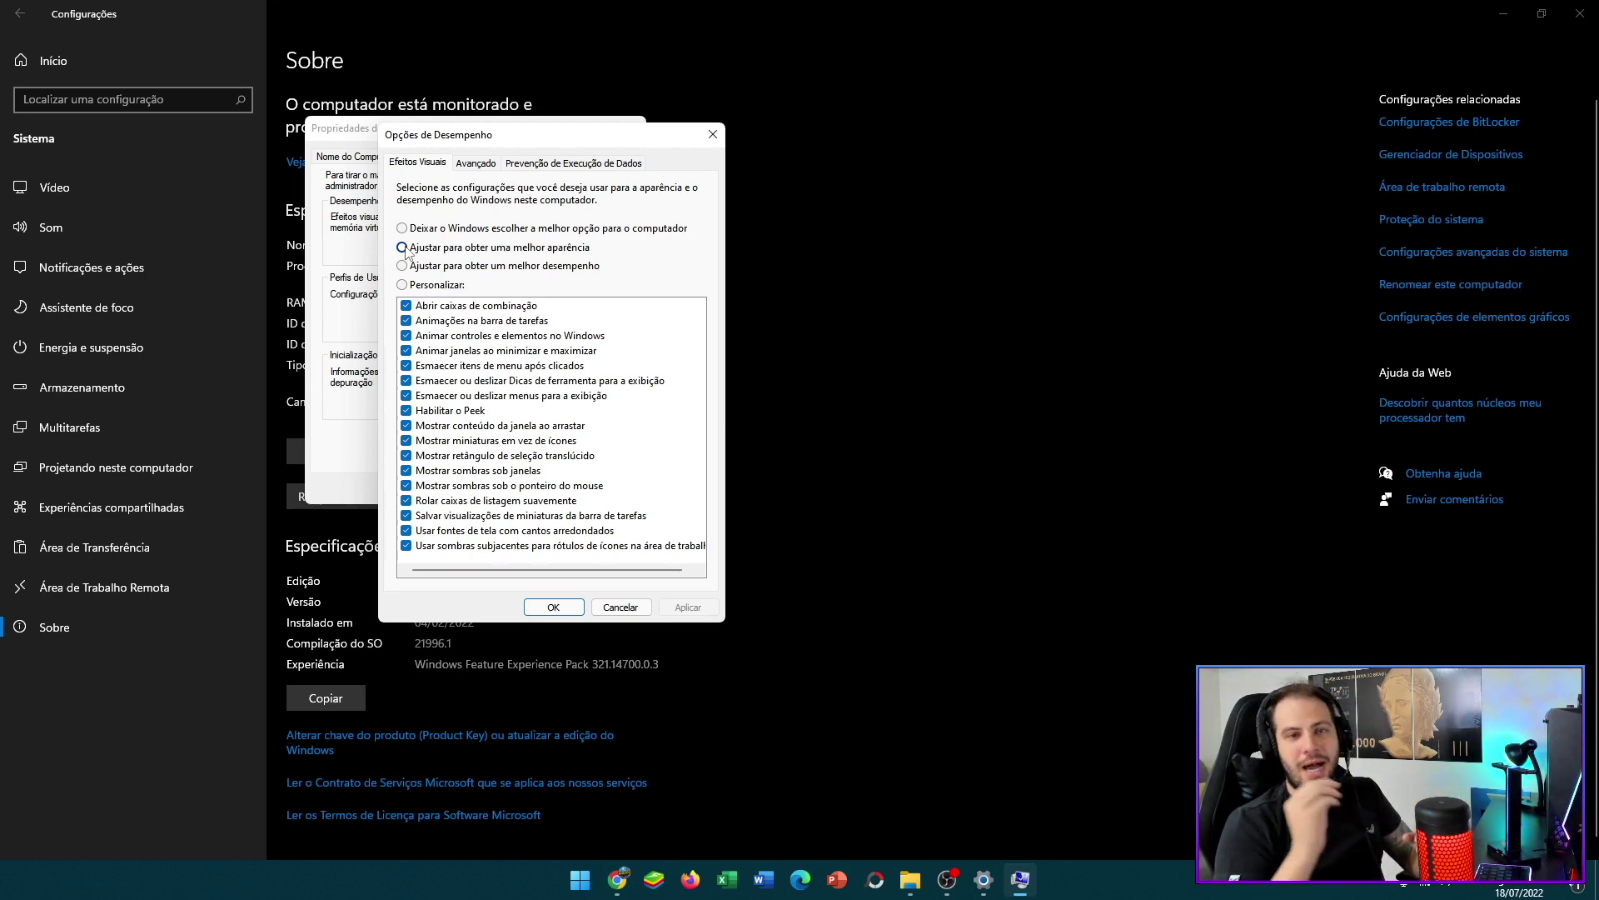
Set the visual effects to "Ajustar para obter um melhor desempenho", apply it, and close the system settings windows
{"action": "left_click", "coordinate": [404, 250]}
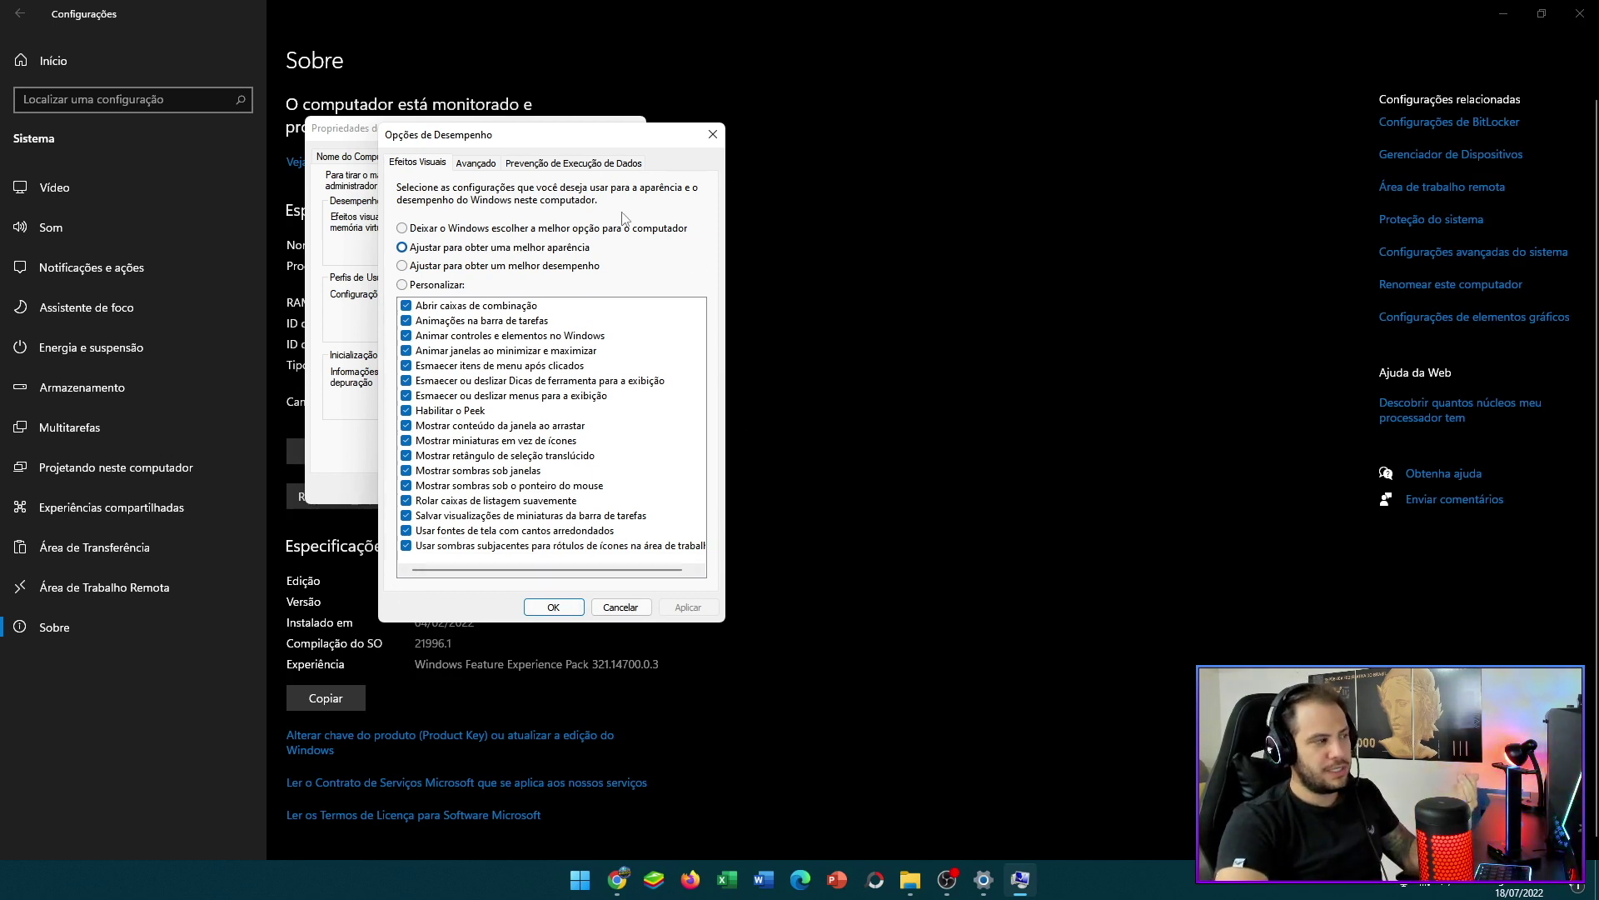
{"action": "left_click", "coordinate": [549, 266]}
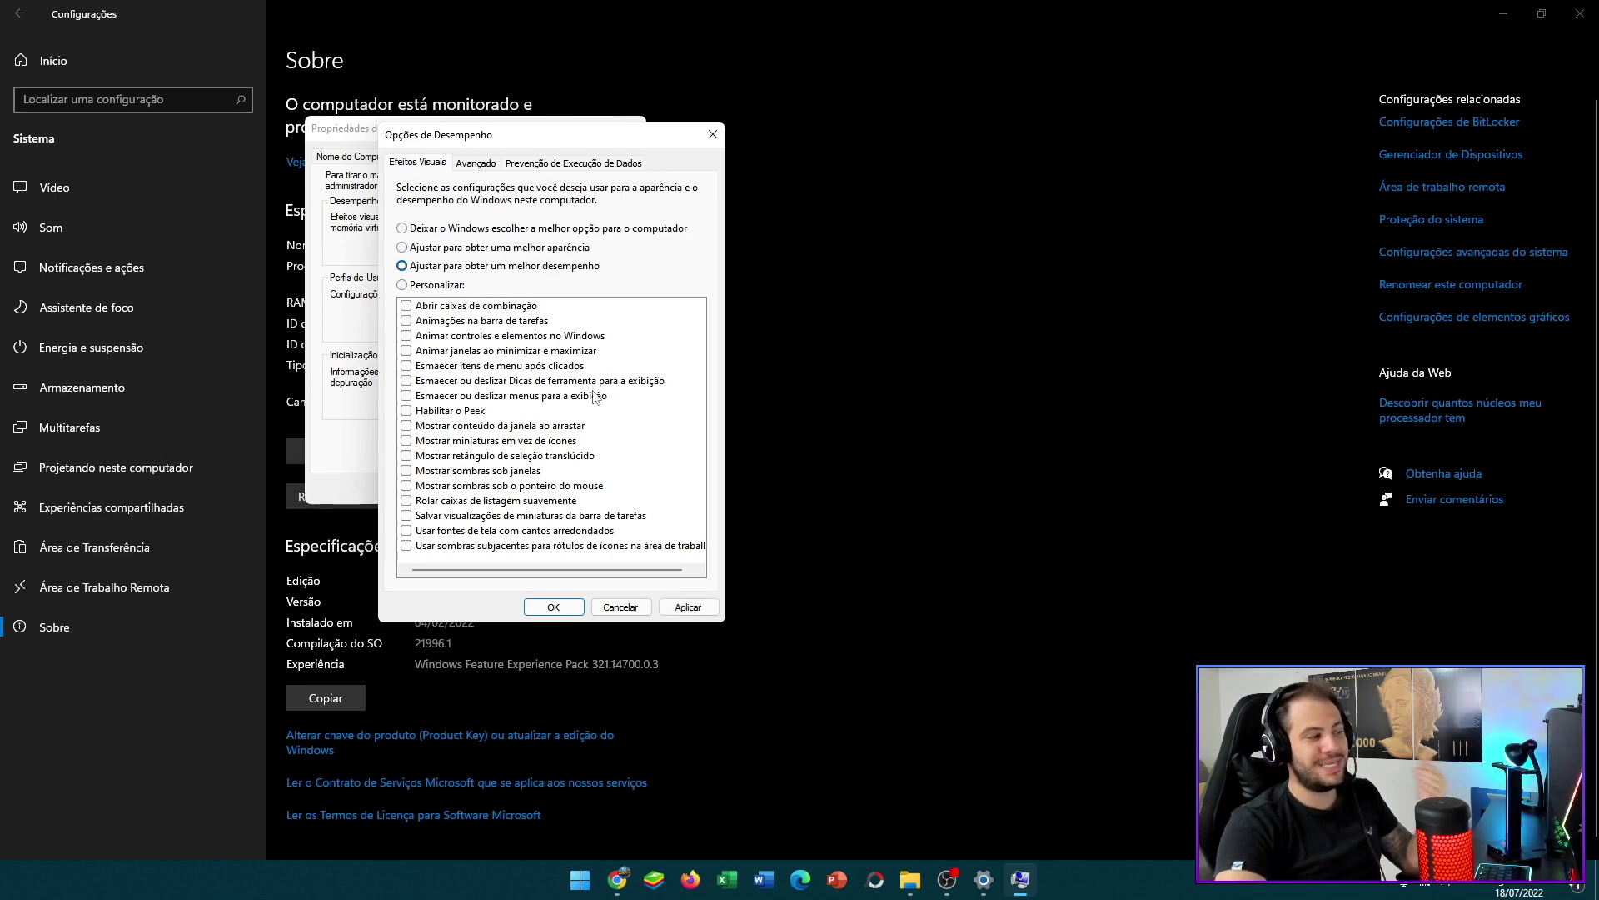
{"action": "left_click", "coordinate": [698, 613]}
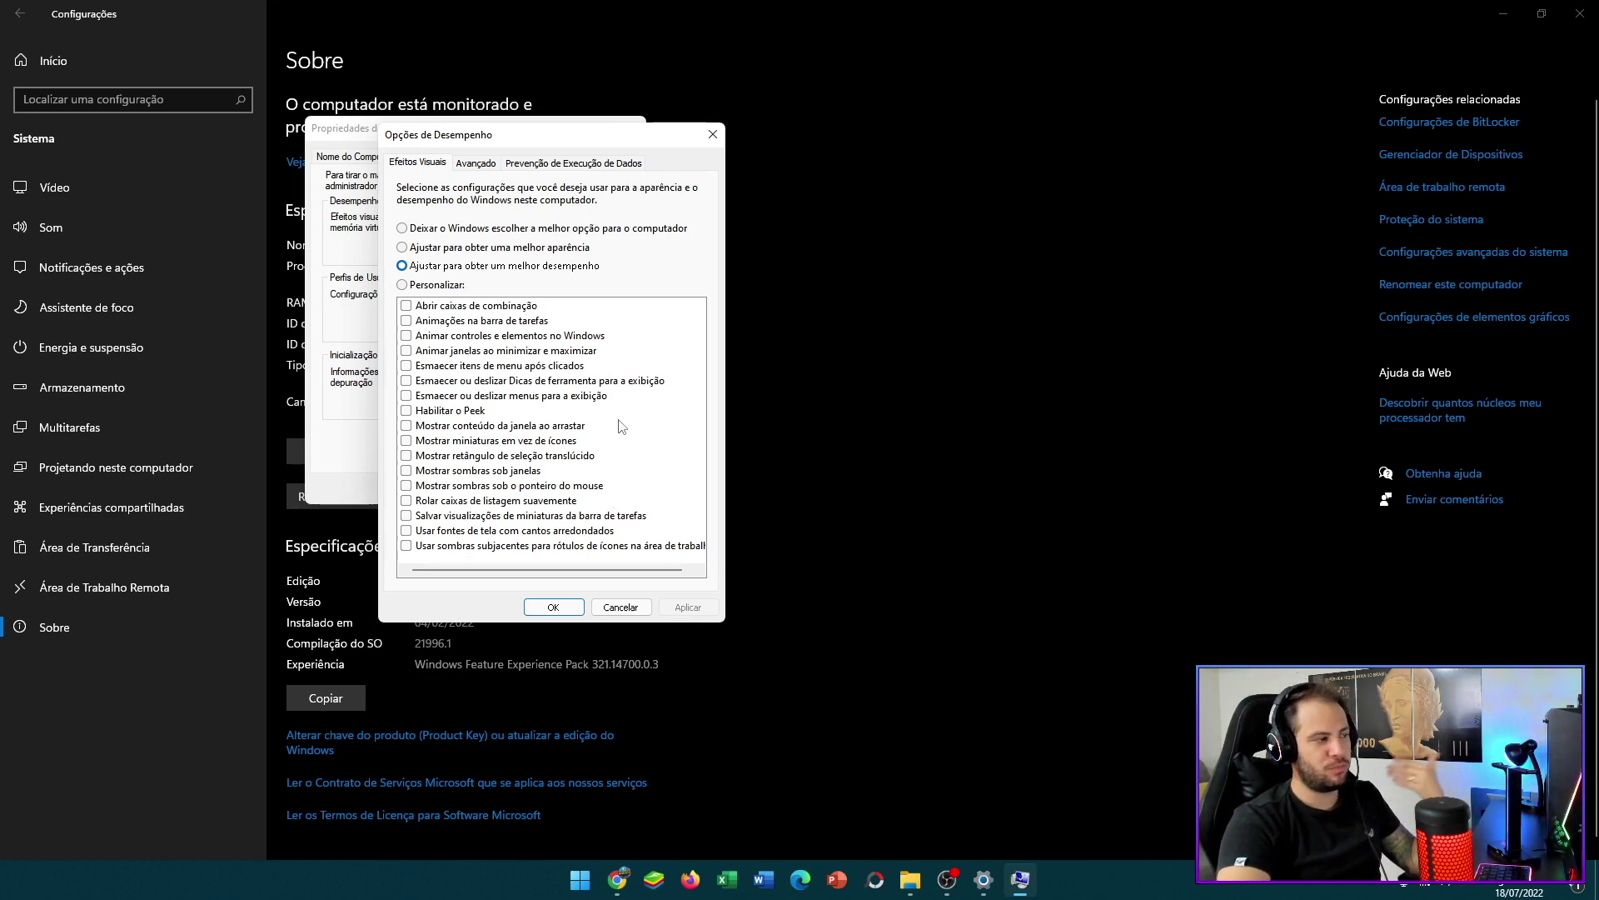
{"action": "left_click", "coordinate": [713, 134]}
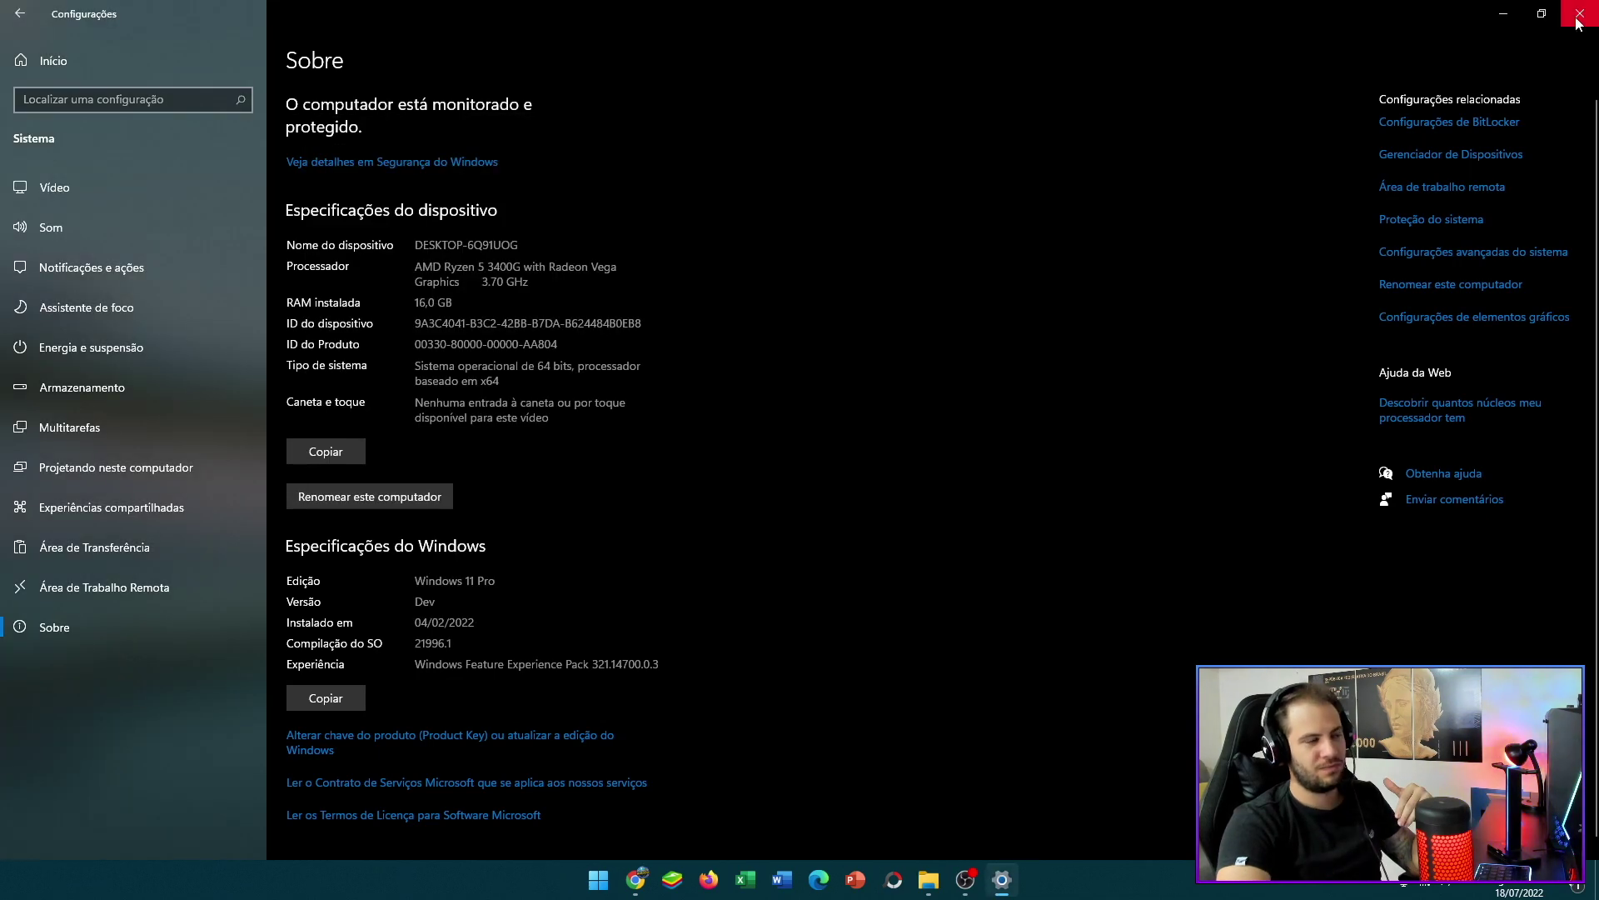
{"action": "left_click", "coordinate": [1593, 24]}
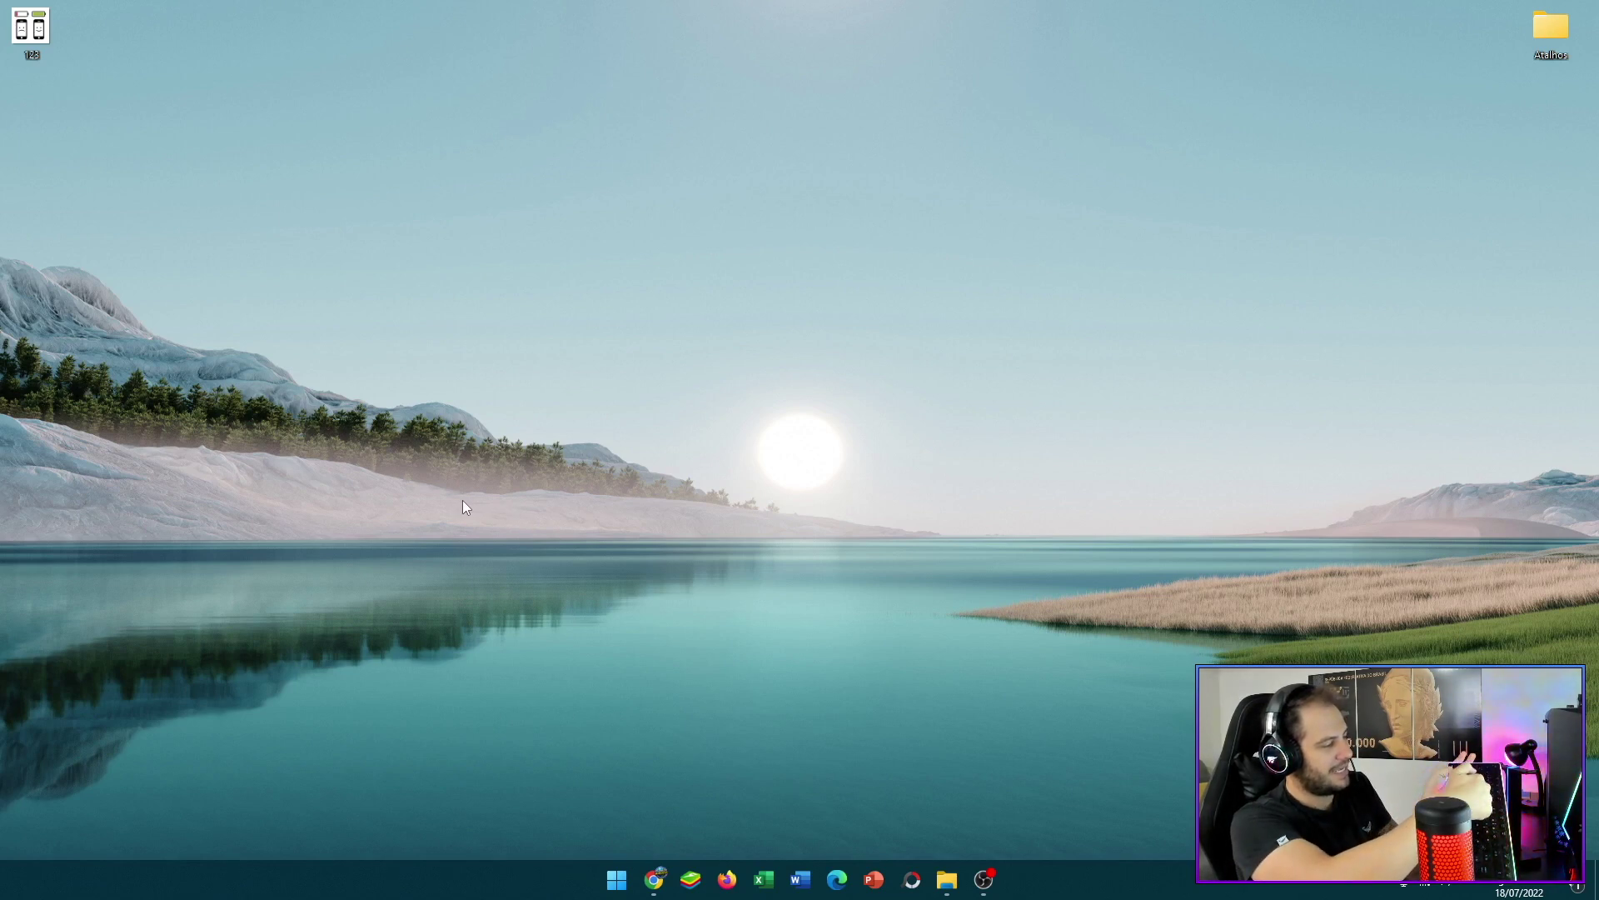
Open the Control Panel by running the command CONTROL from the Run dialog
{"action": "key", "text": "super+r"}
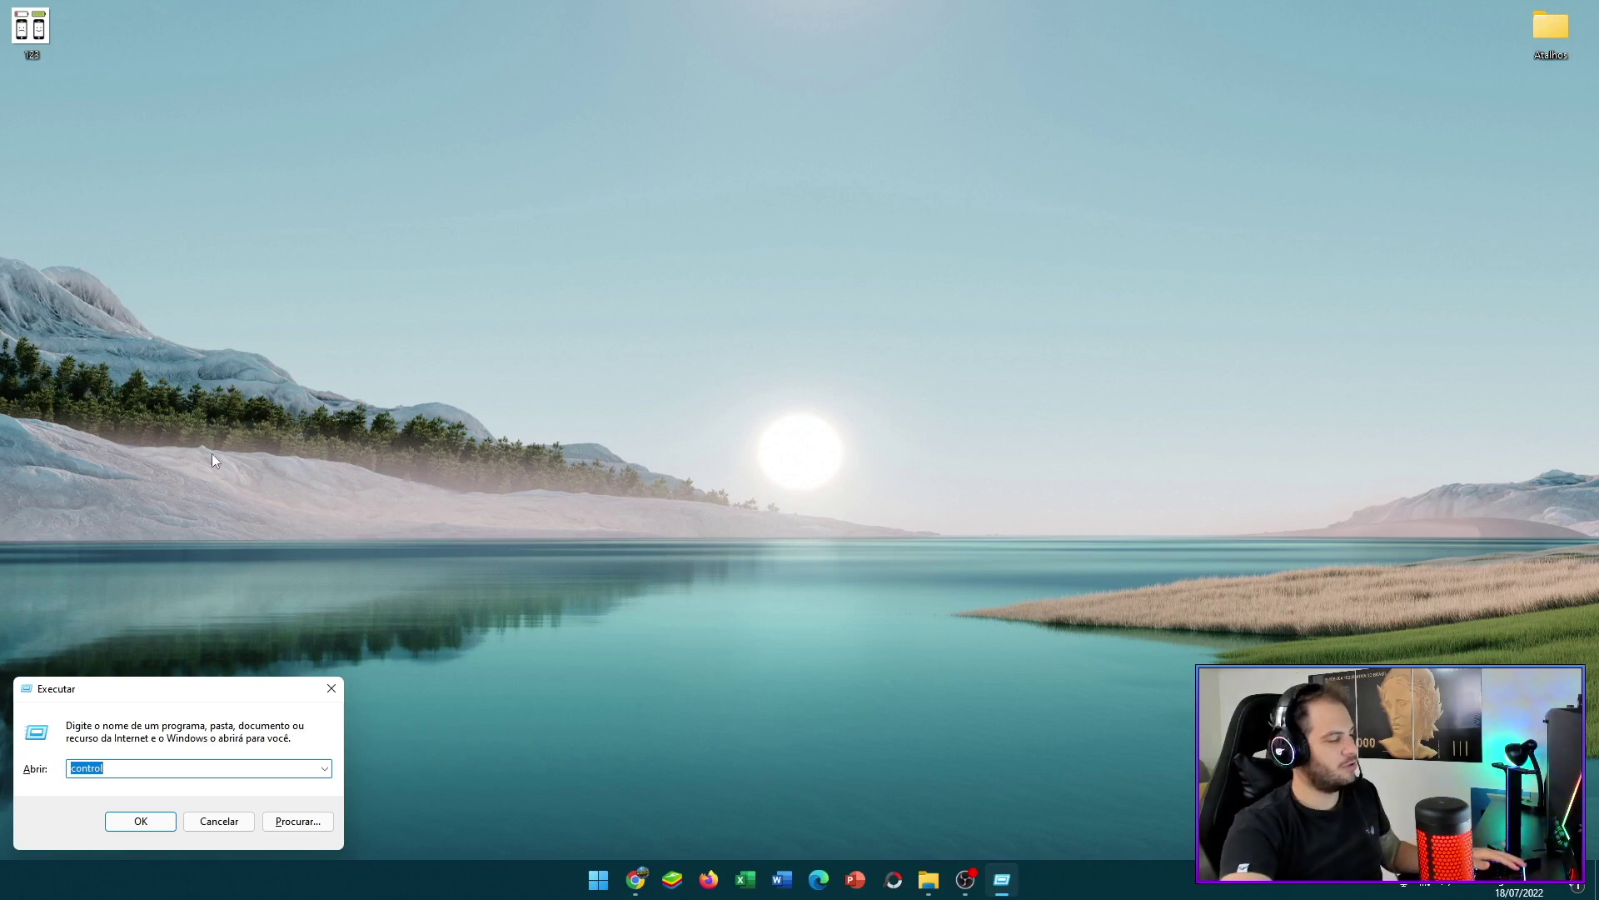
{"action": "left_click_drag", "start_coordinate": [192, 696], "coordinate": [879, 149]}
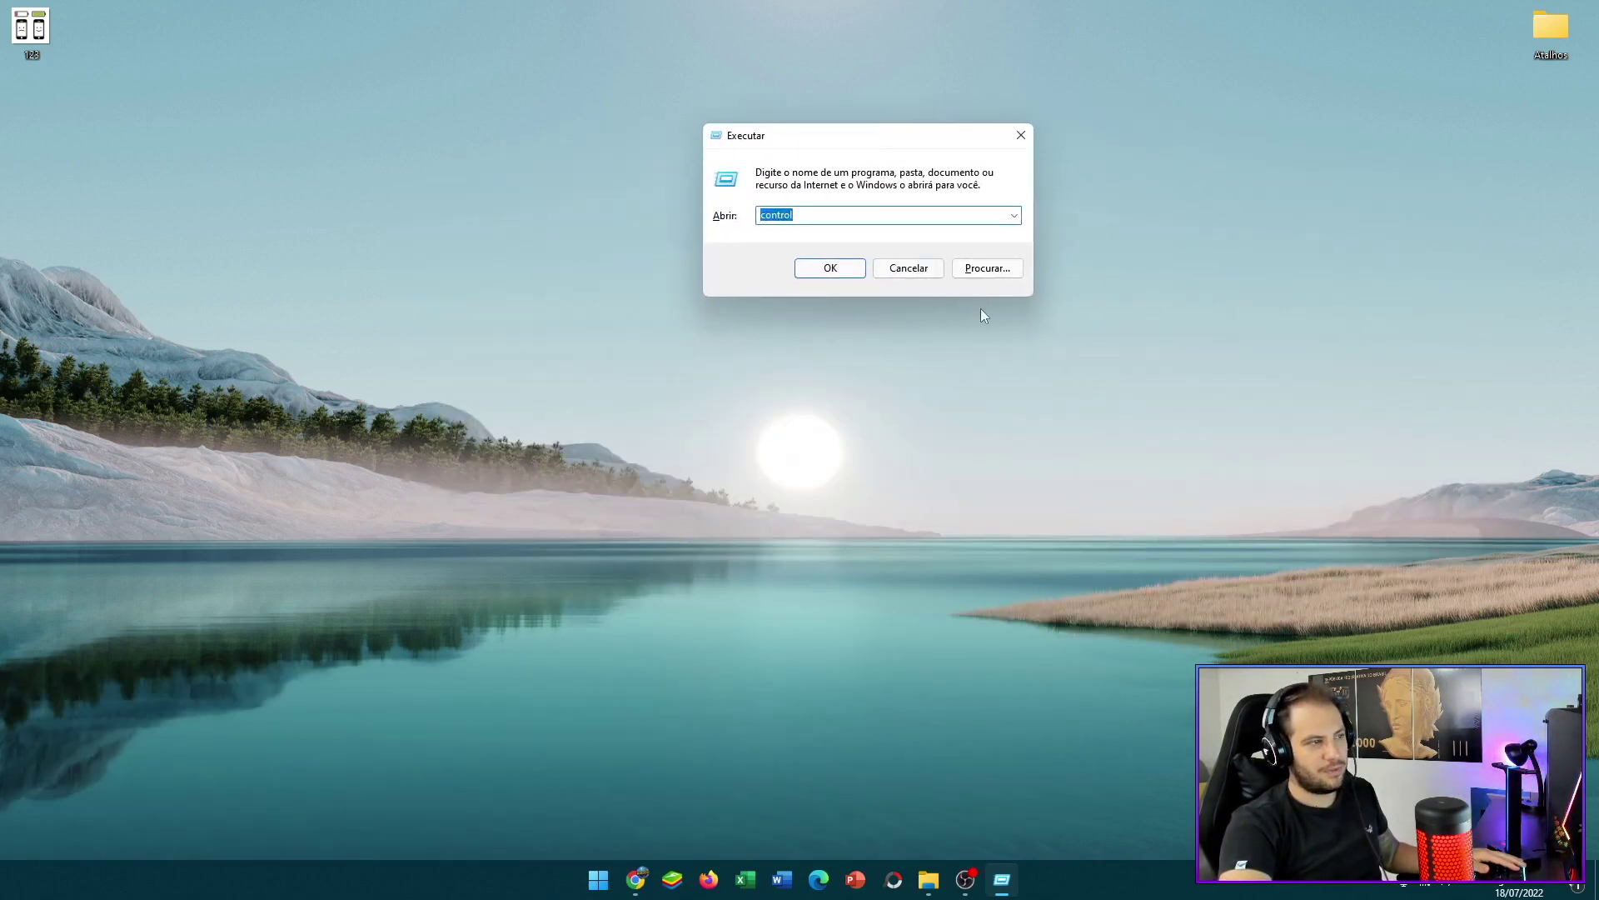
{"action": "left_click", "coordinate": [871, 217]}
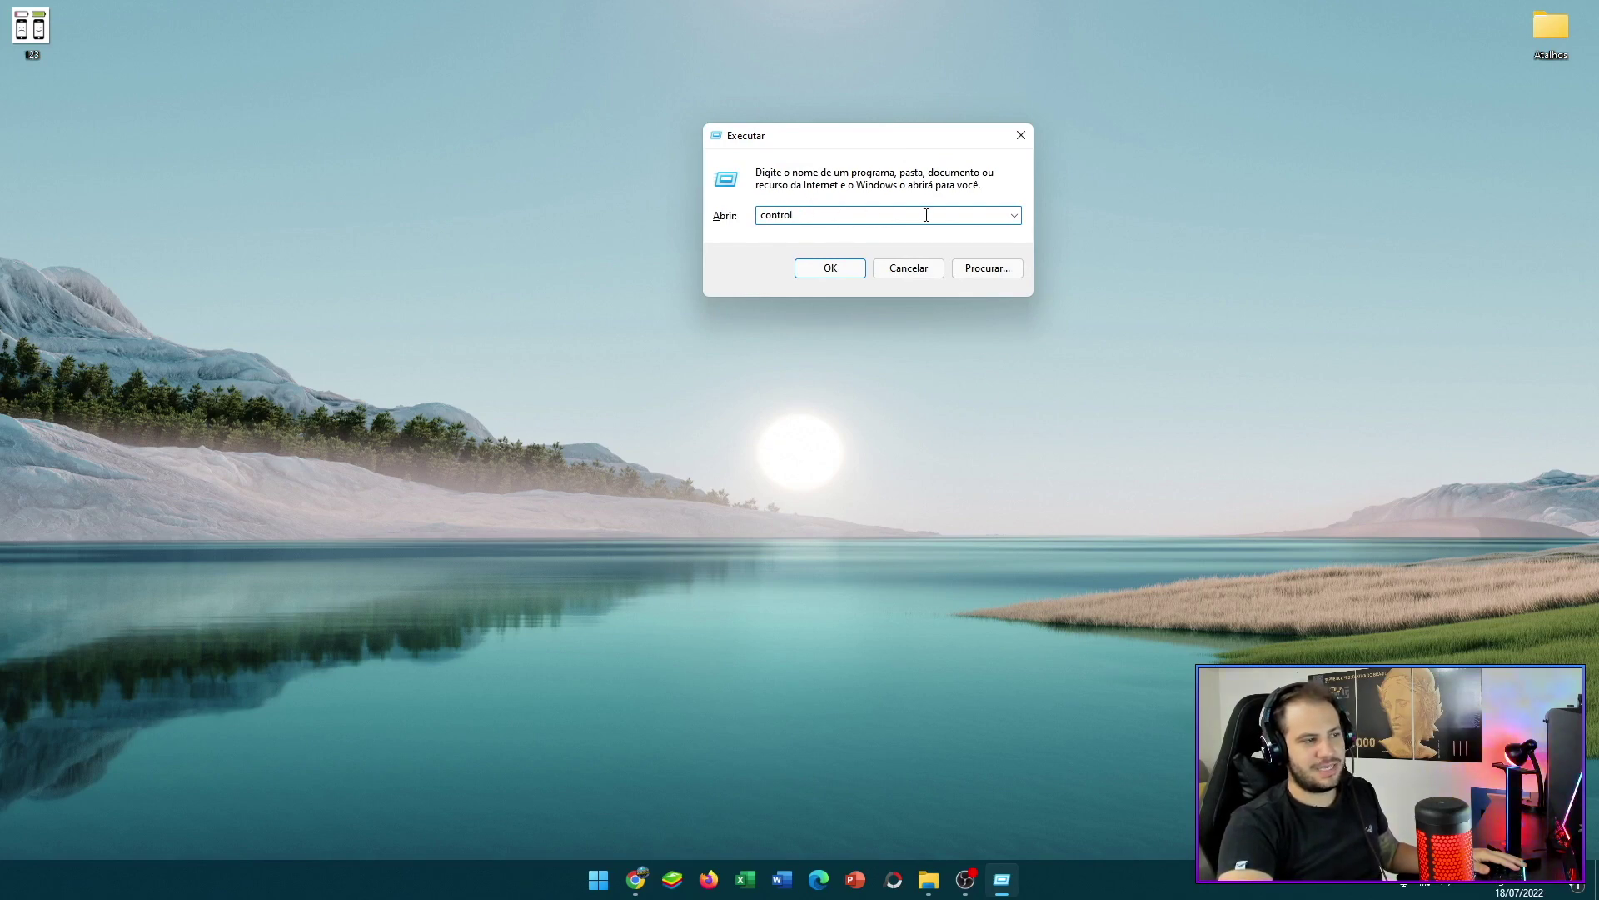
{"action": "left_click_drag", "start_coordinate": [927, 215], "coordinate": [639, 223]}
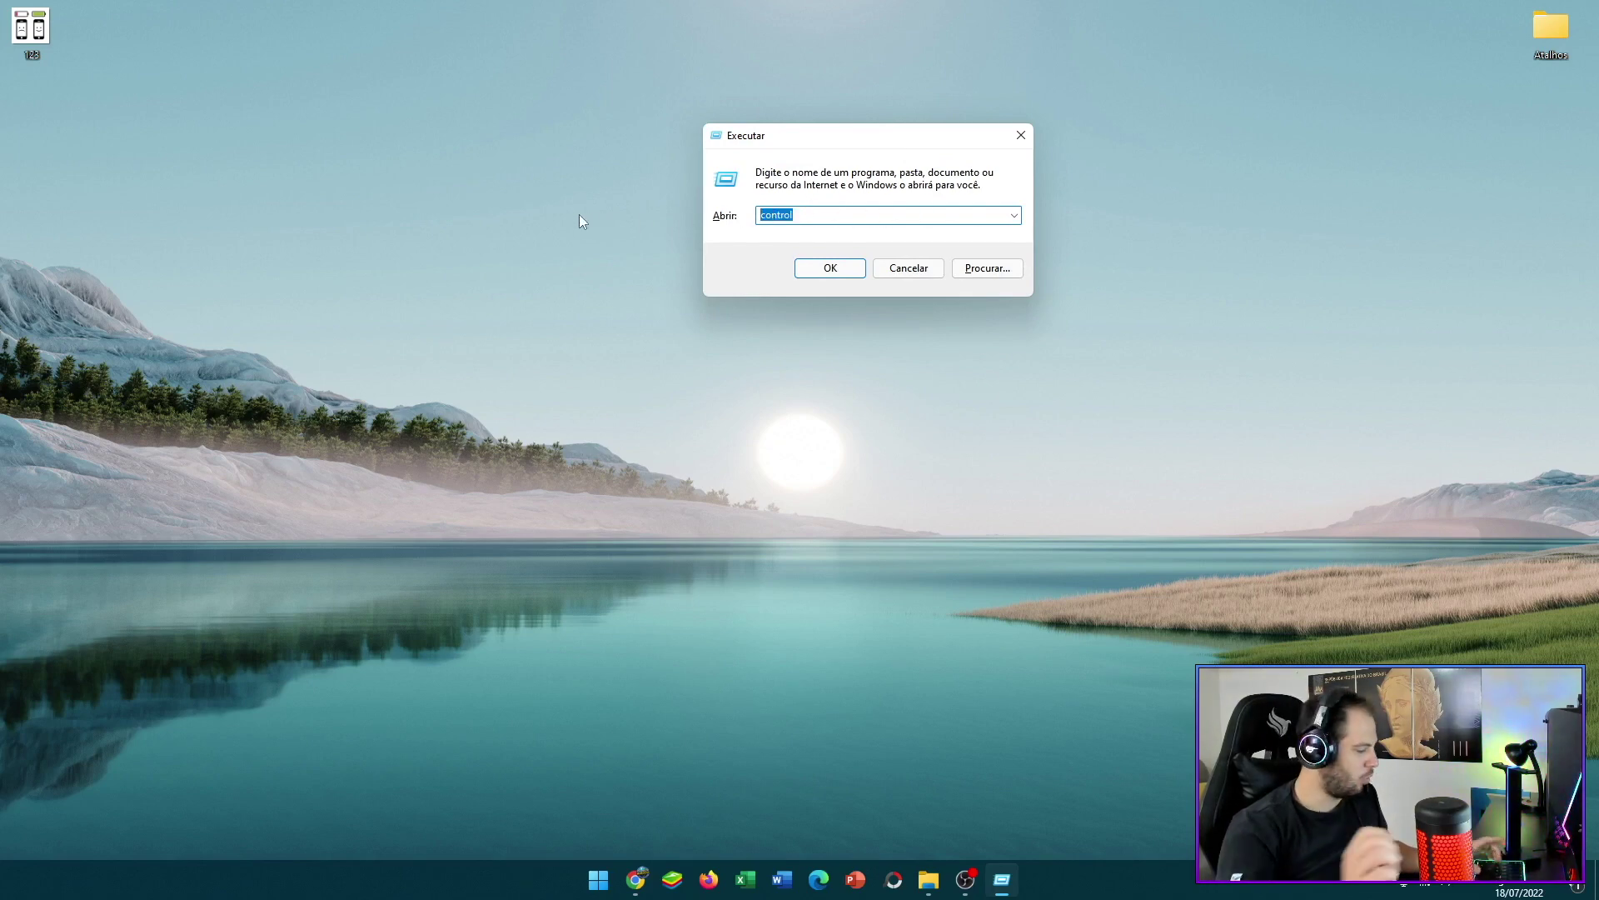
{"action": "type", "text": "CON"}
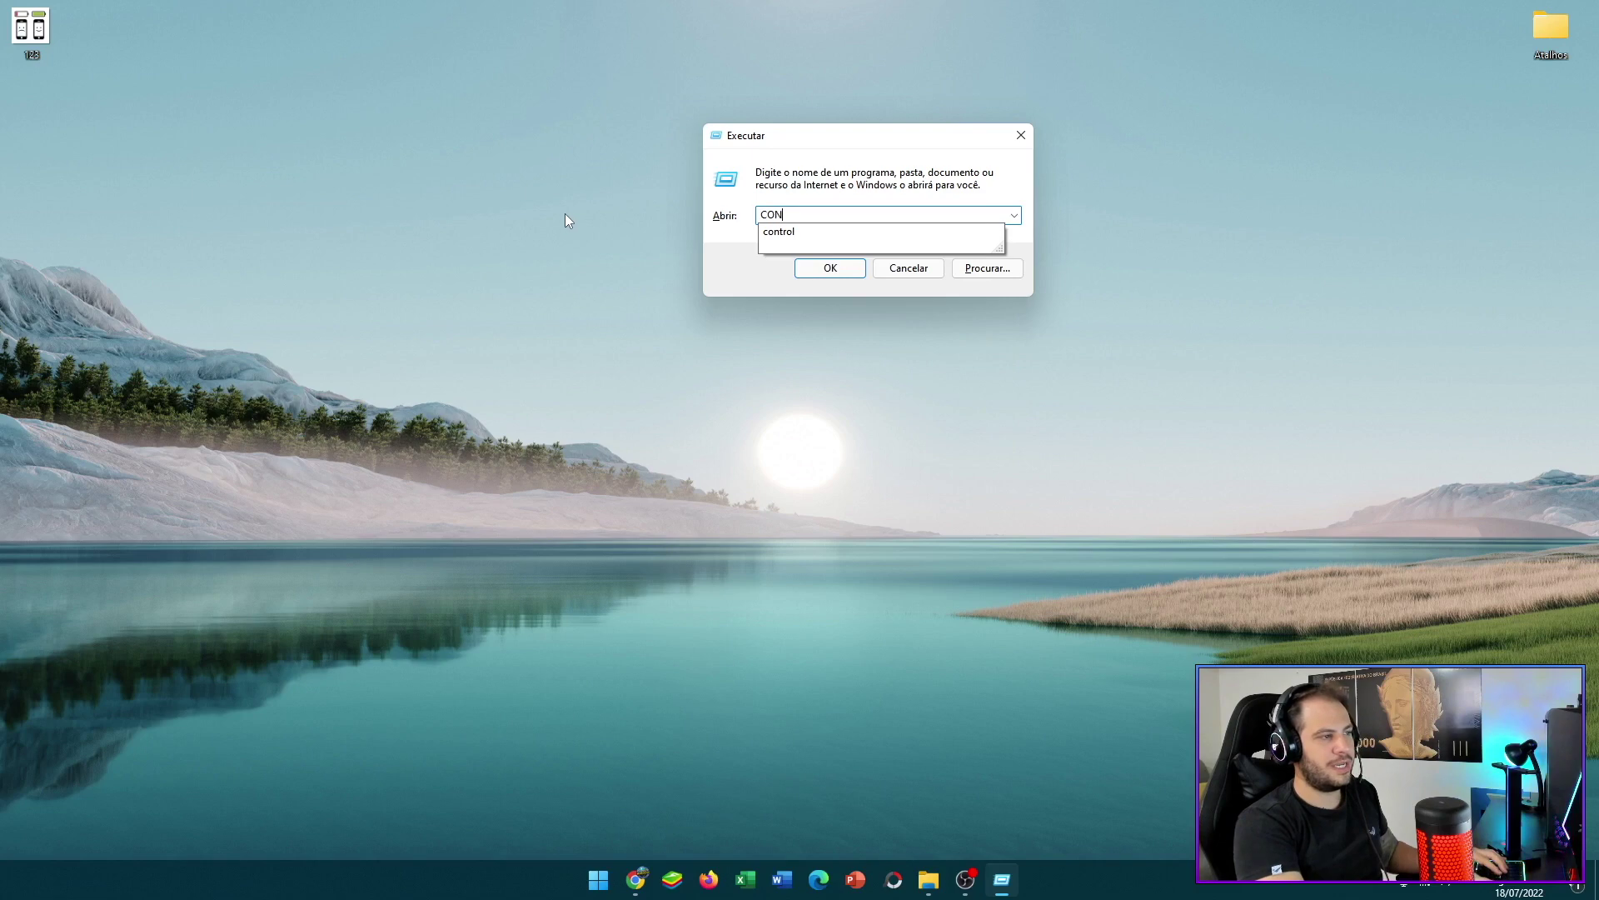
{"action": "type", "text": "TROL"}
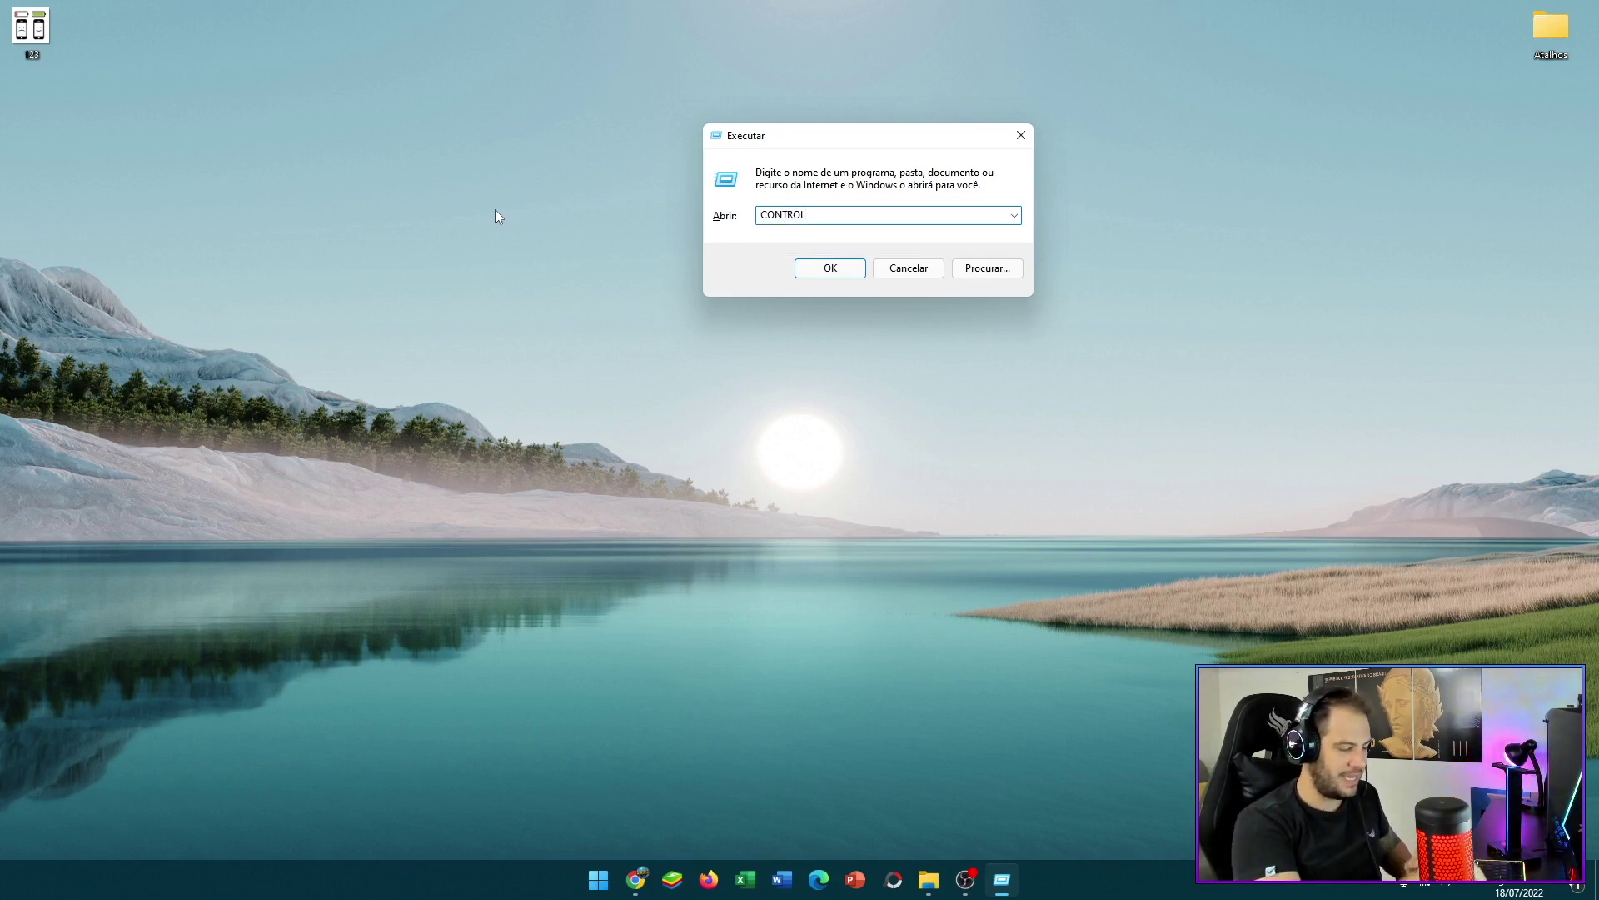
{"action": "key", "text": "Return"}
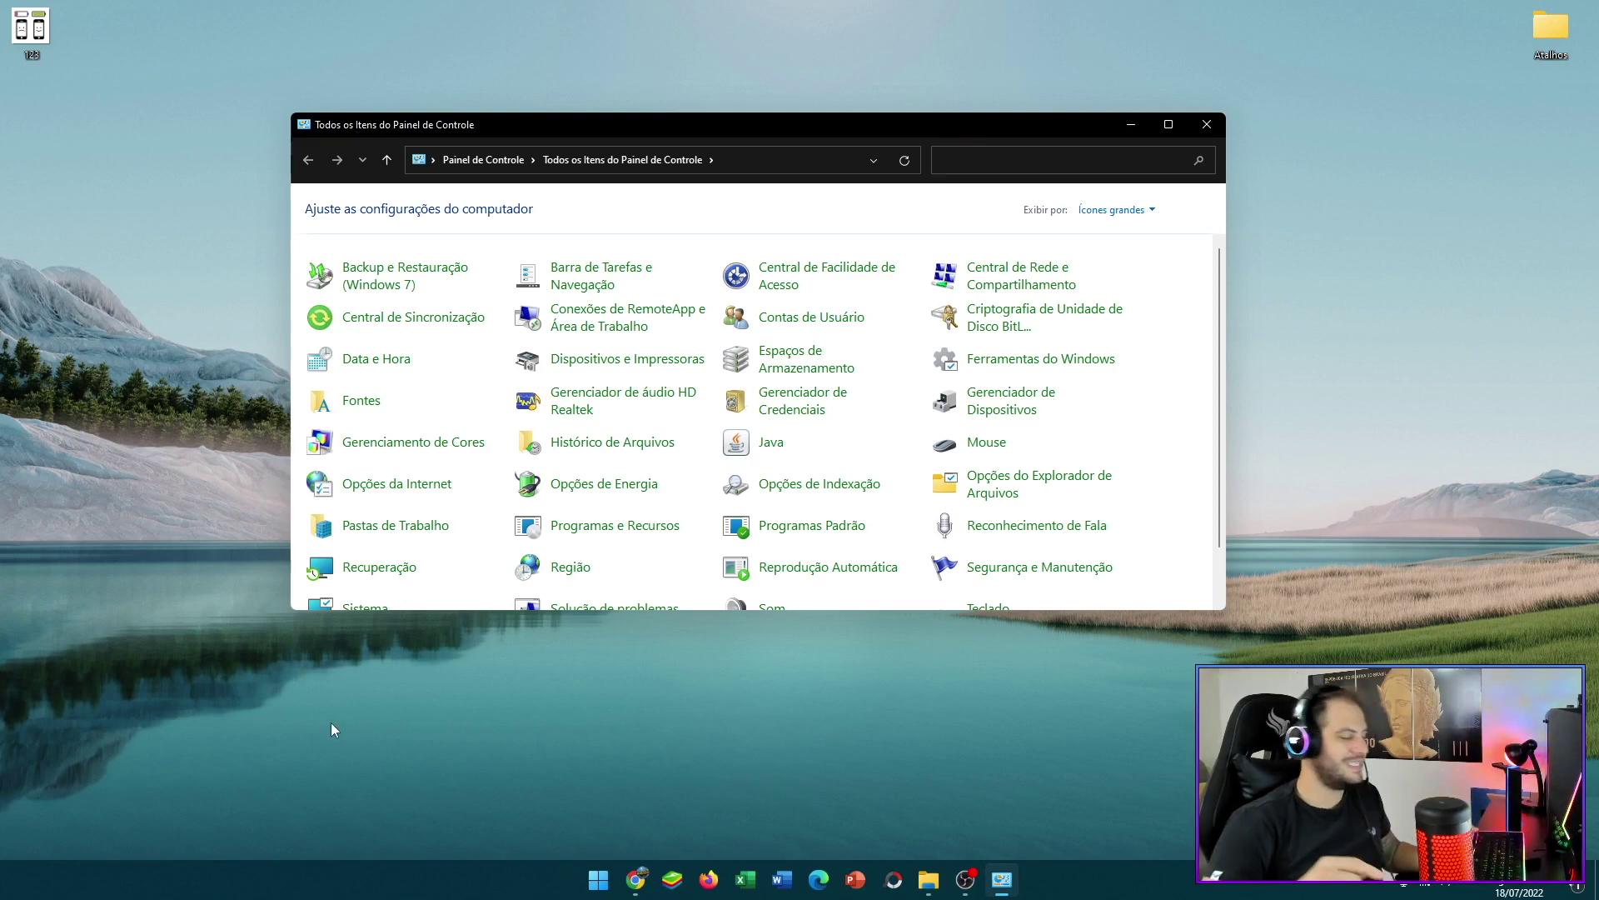
Search Windows for "Painel de Controle" and open the app in a second window
{"action": "key", "text": "super"}
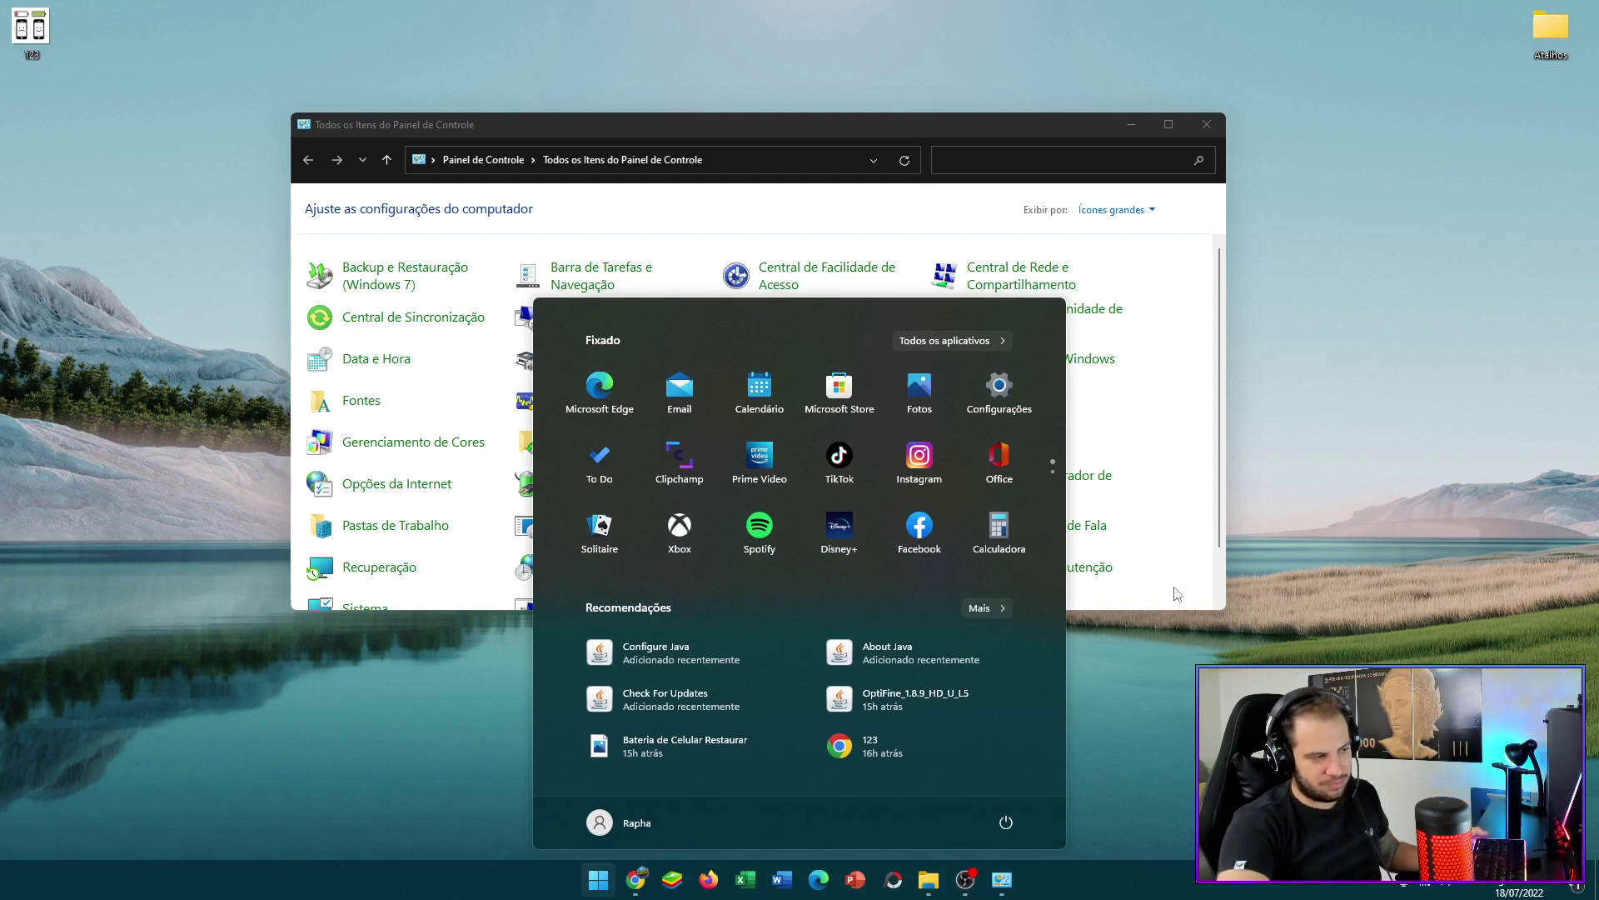
{"action": "key", "text": "super"}
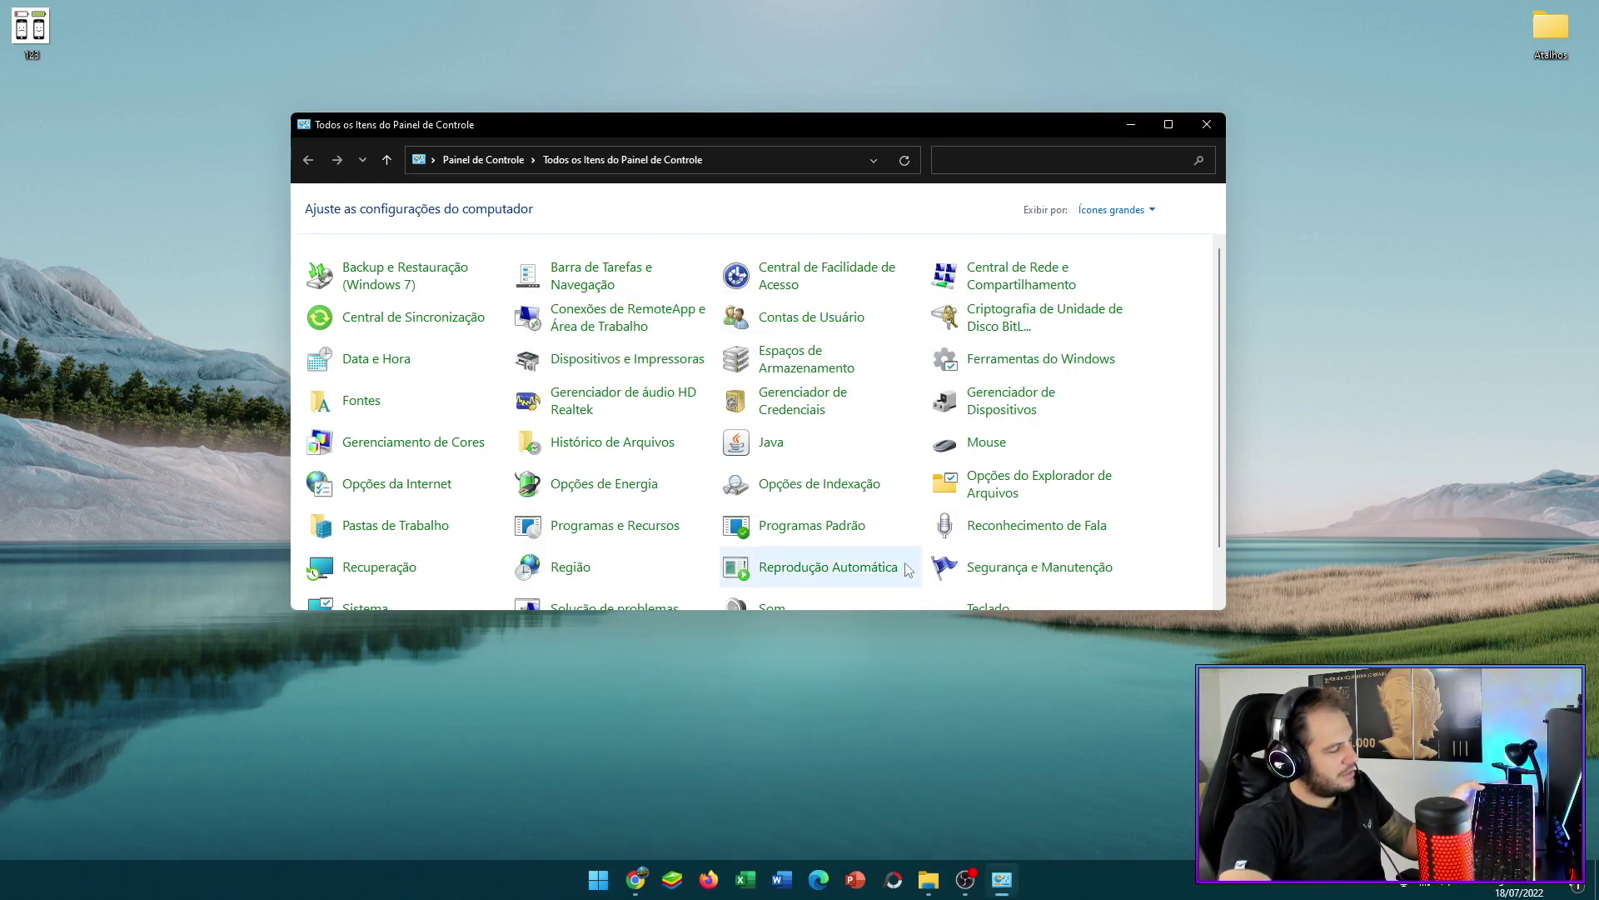
{"action": "key", "text": "super"}
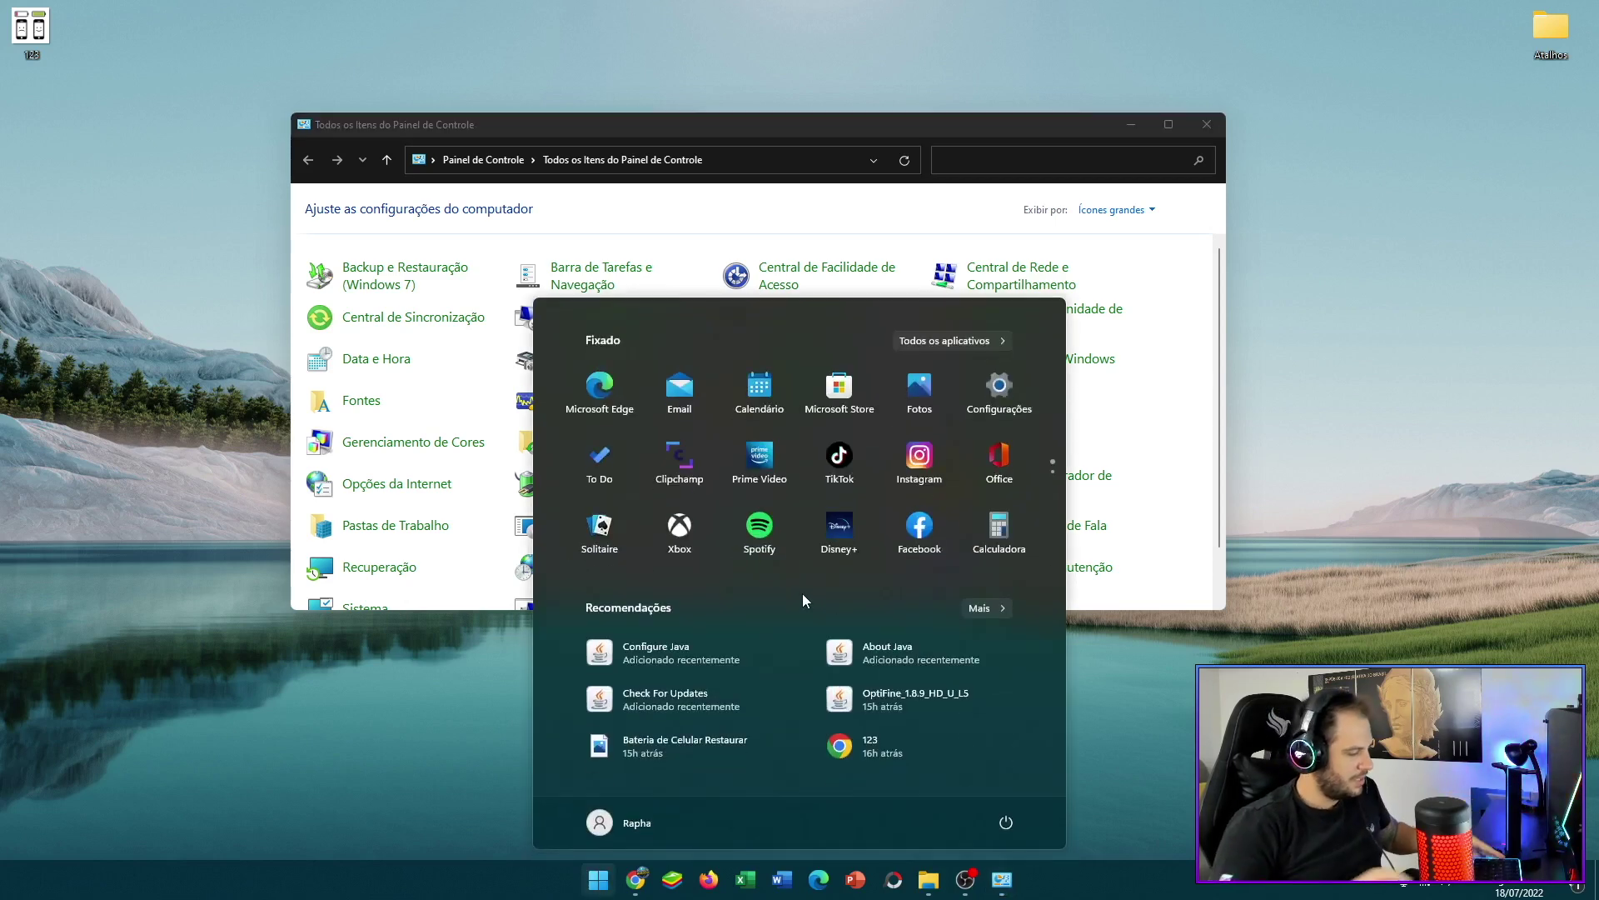
{"action": "type", "text": "pinel de"}
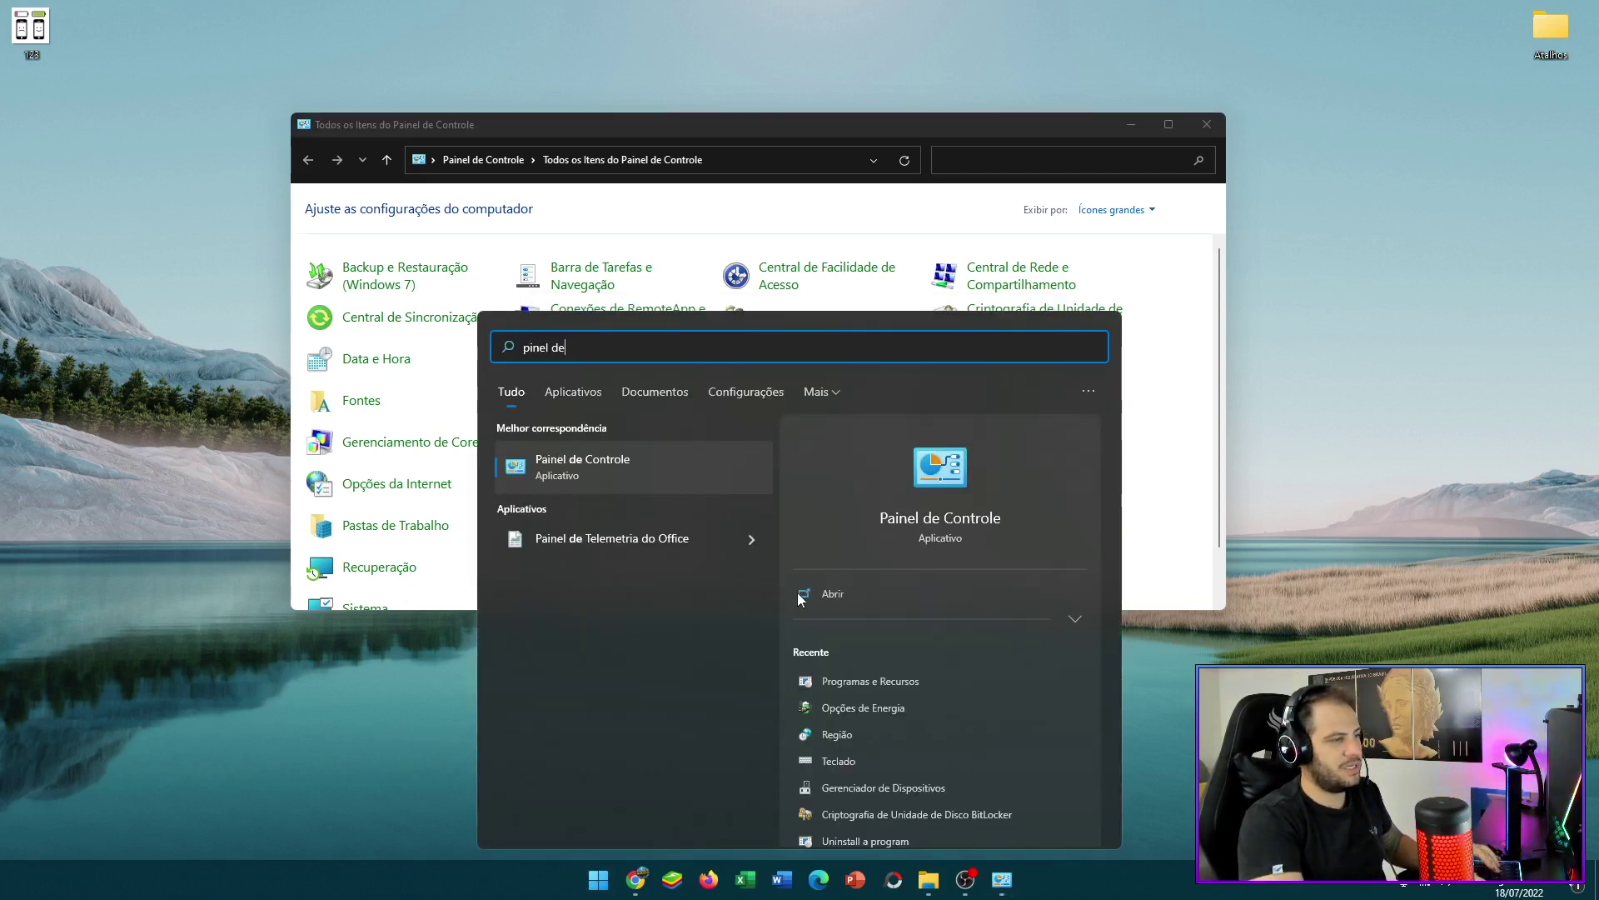
{"action": "left_click", "coordinate": [824, 594]}
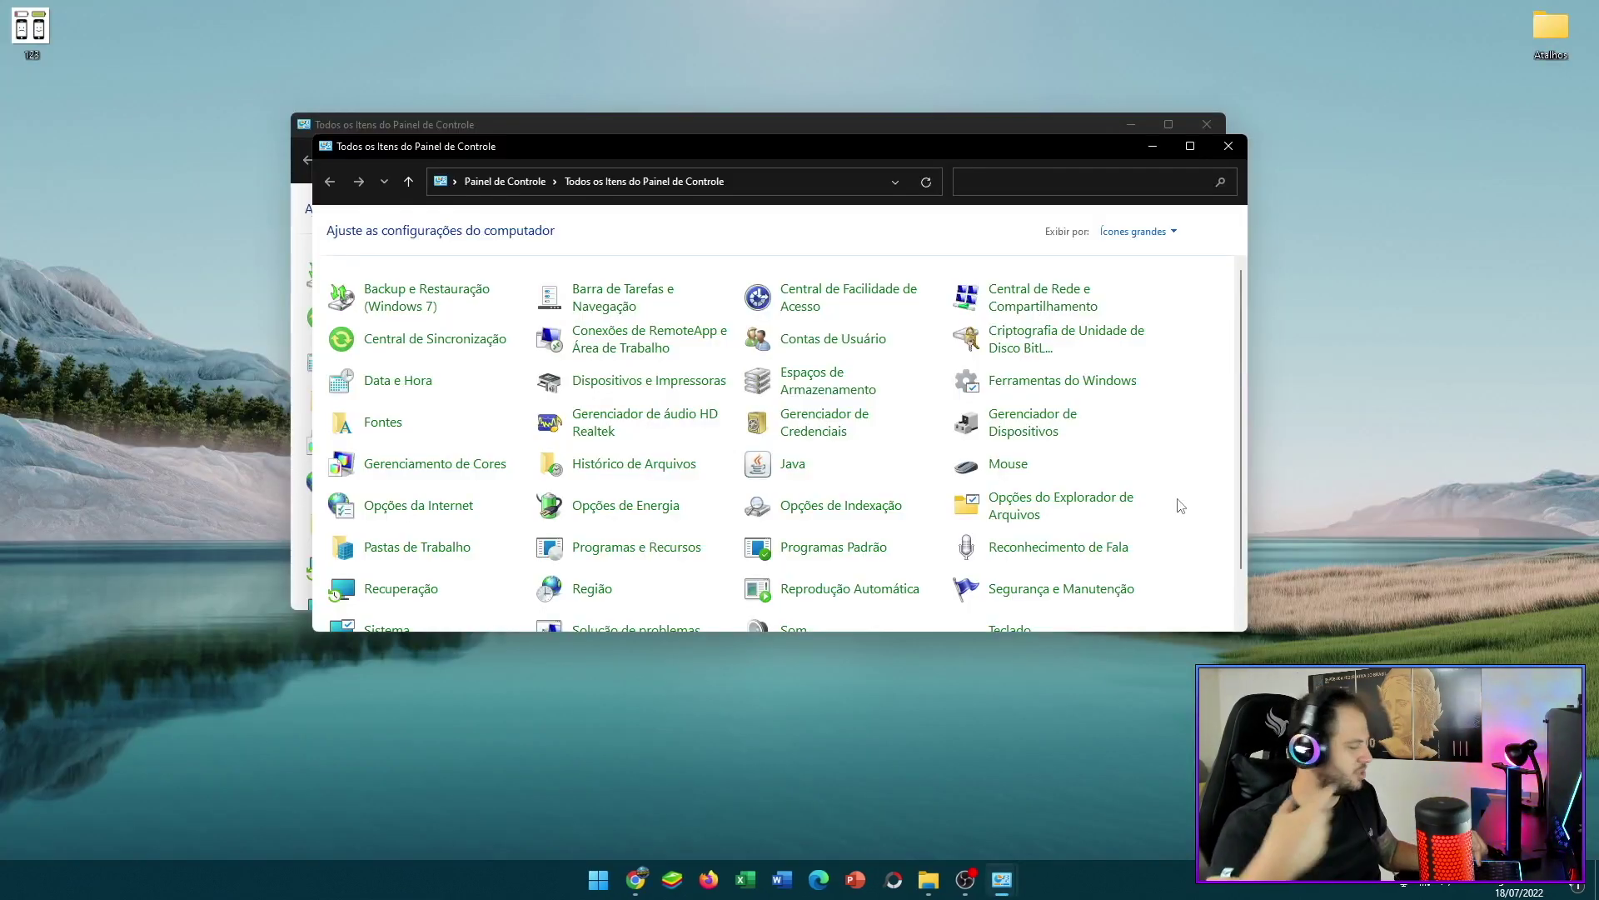
Find and open the Configurações app through Windows search, and close it along with the duplicate Control Panel window
{"action": "key", "text": "super"}
{"action": "type", "text": "cnfigur"}
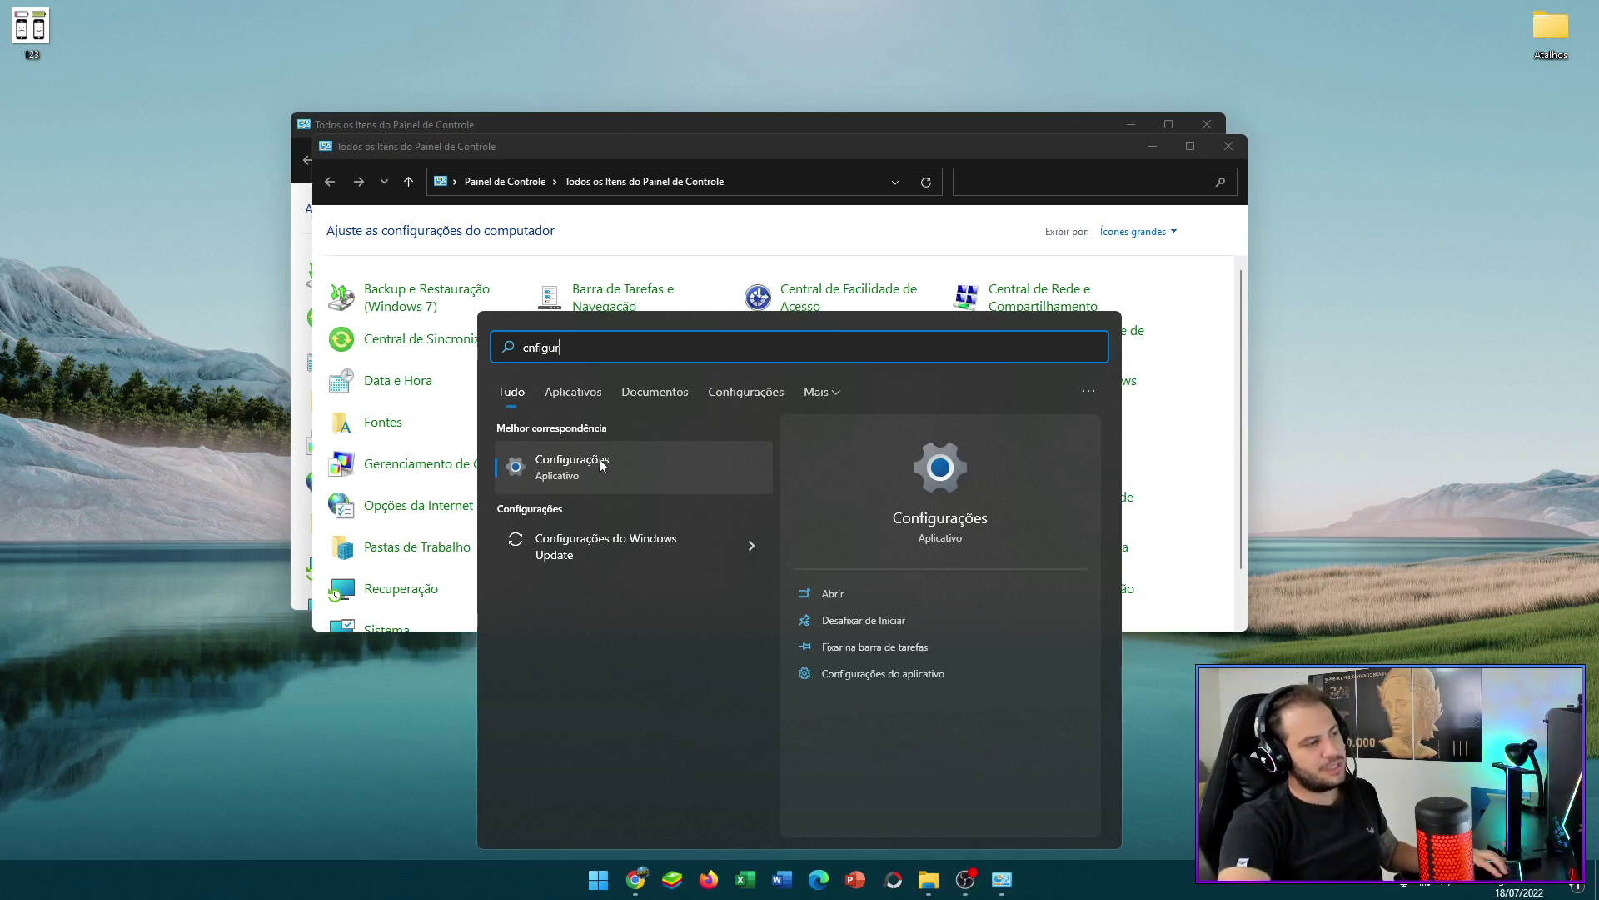
{"action": "left_click", "coordinate": [609, 468]}
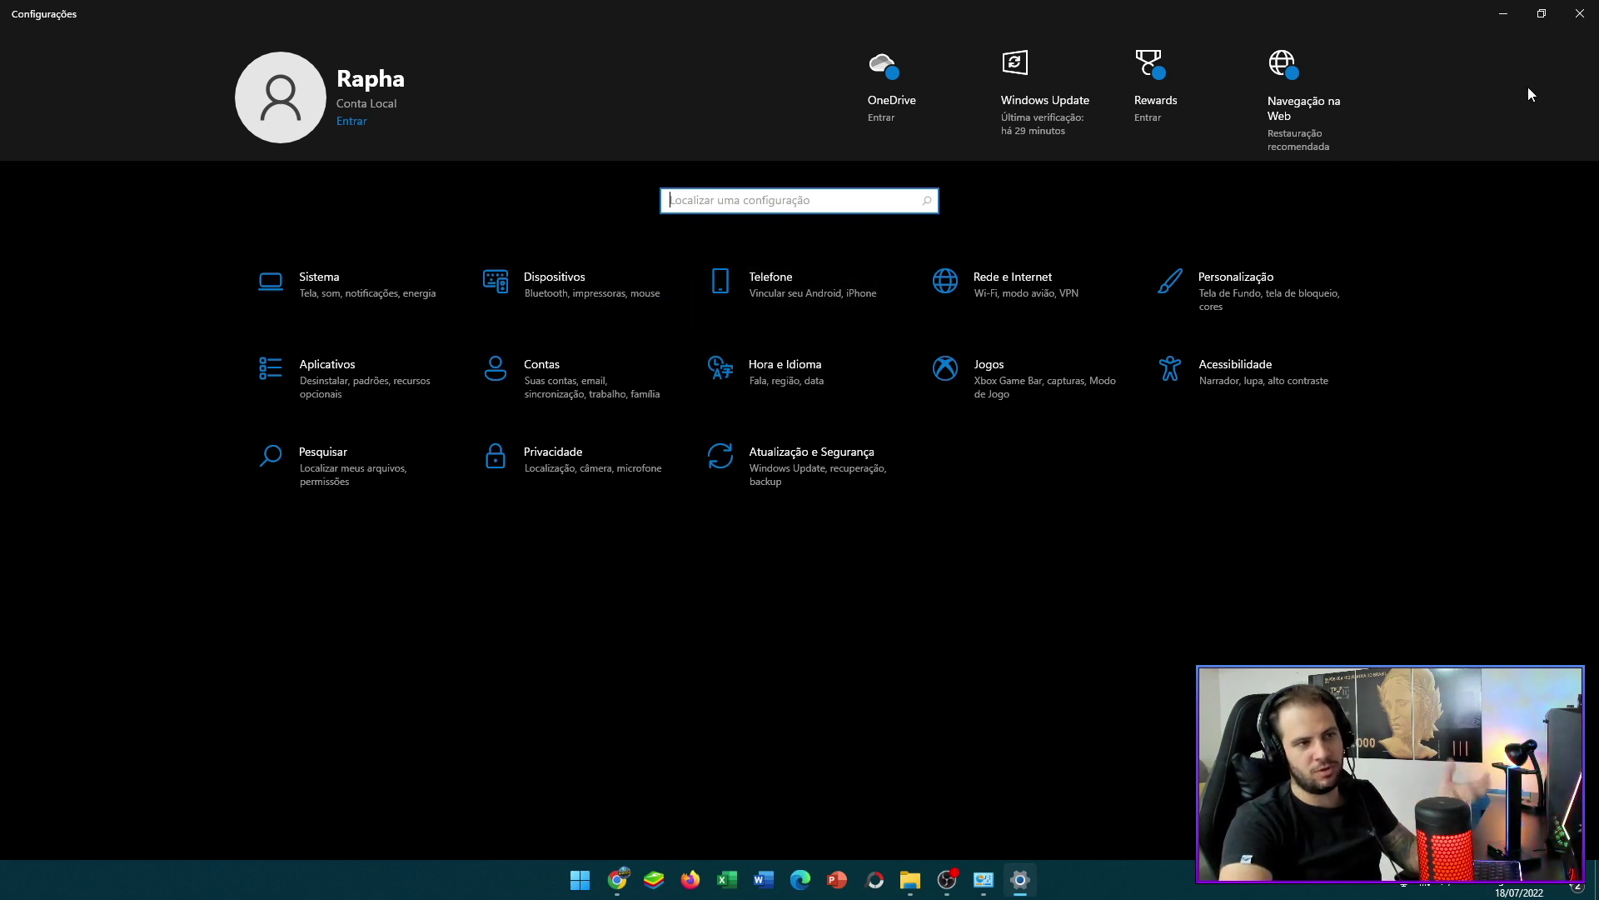
{"action": "left_click", "coordinate": [1577, 15]}
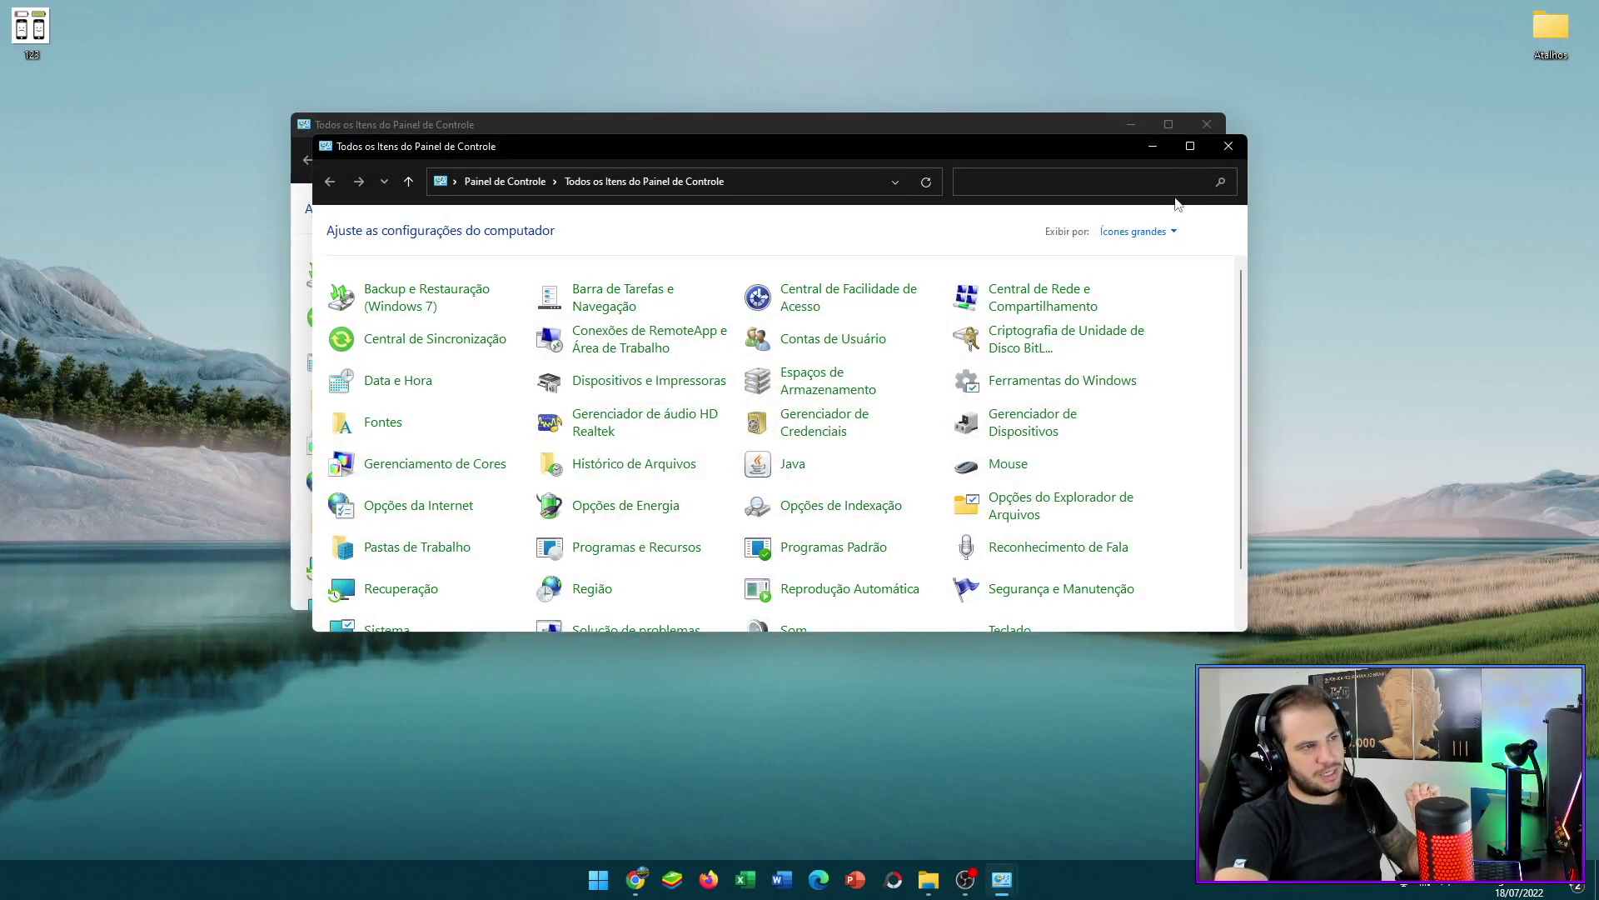
{"action": "left_click", "coordinate": [1227, 147]}
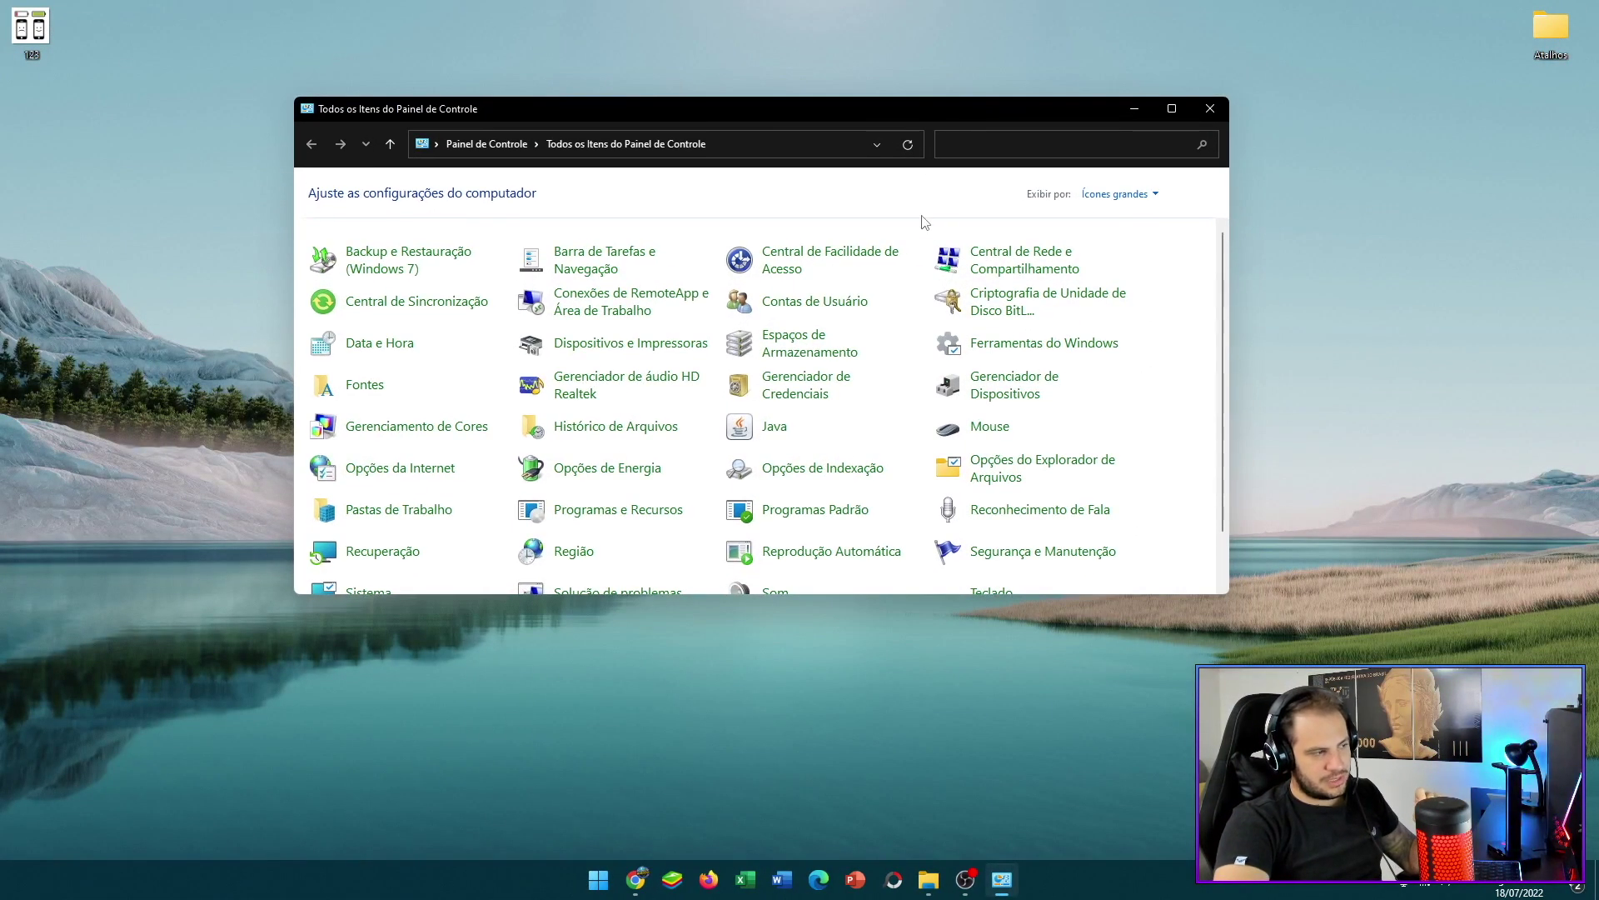
Open Programas e Recursos in the Control Panel and maximize its window
{"action": "scroll", "coordinate": [767, 350], "scroll_direction": "down", "scroll_amount": 1}
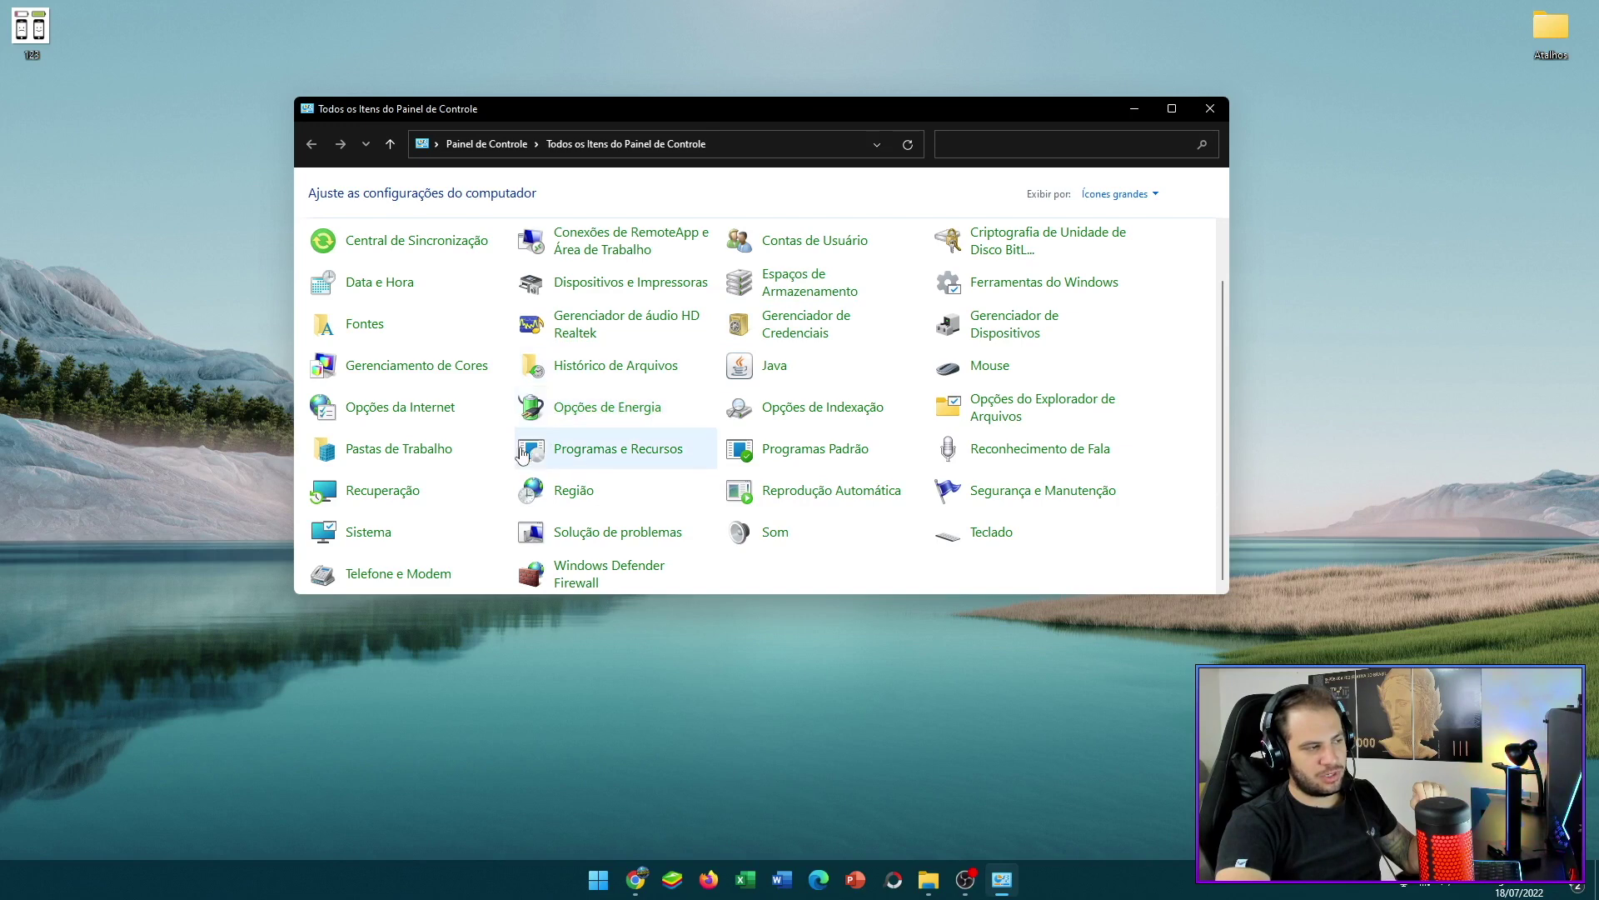
{"action": "left_click", "coordinate": [621, 451]}
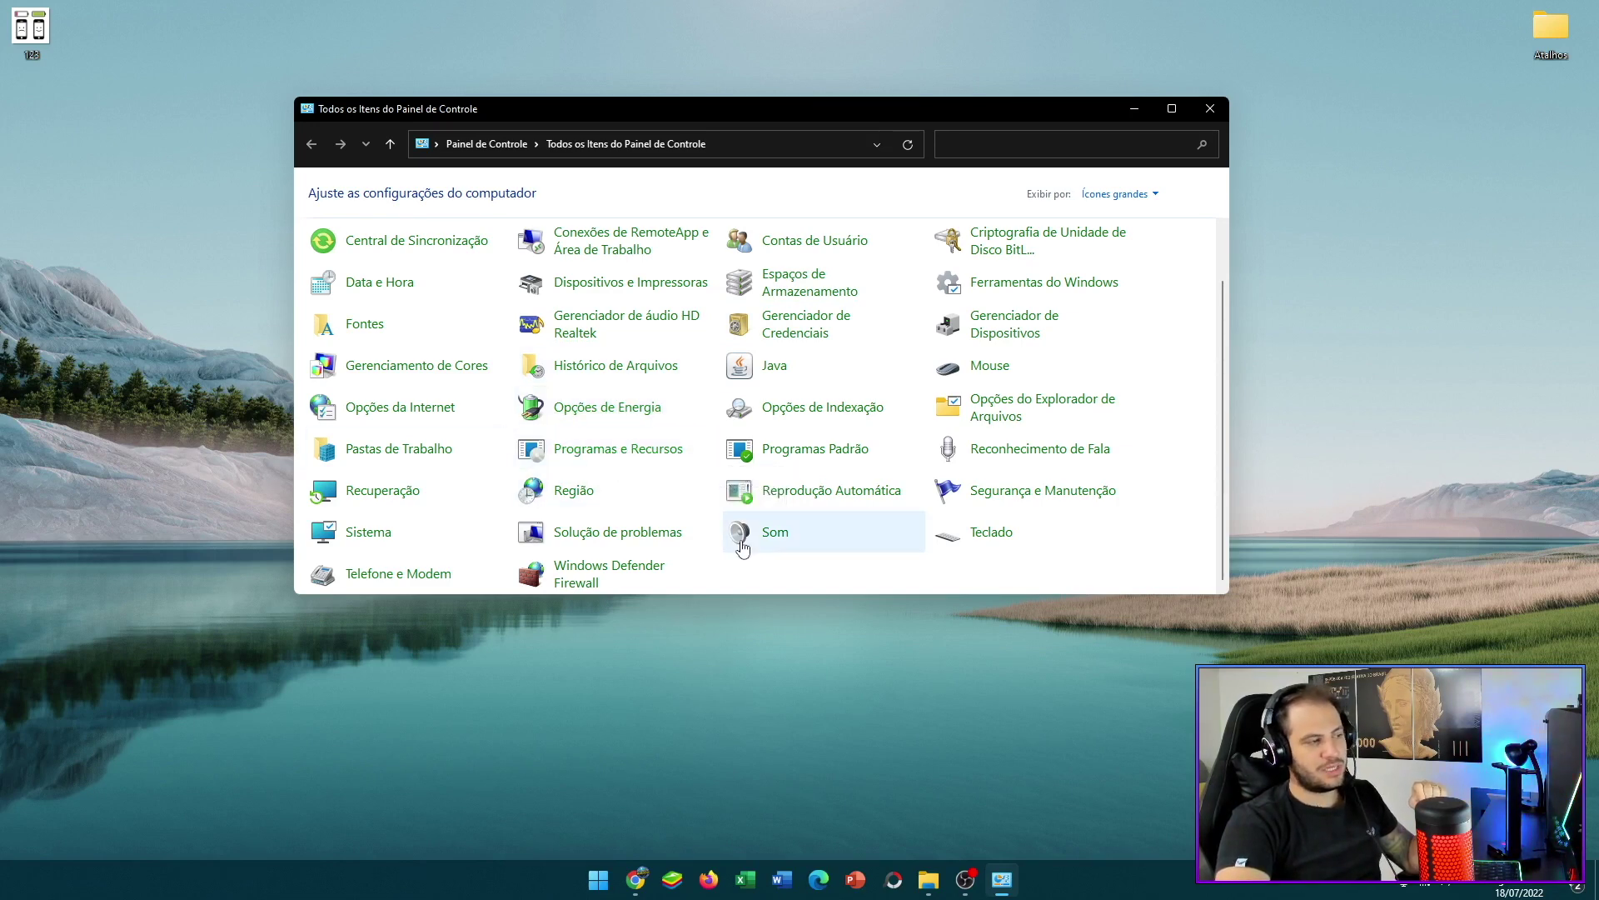
{"action": "double_click", "coordinate": [883, 109]}
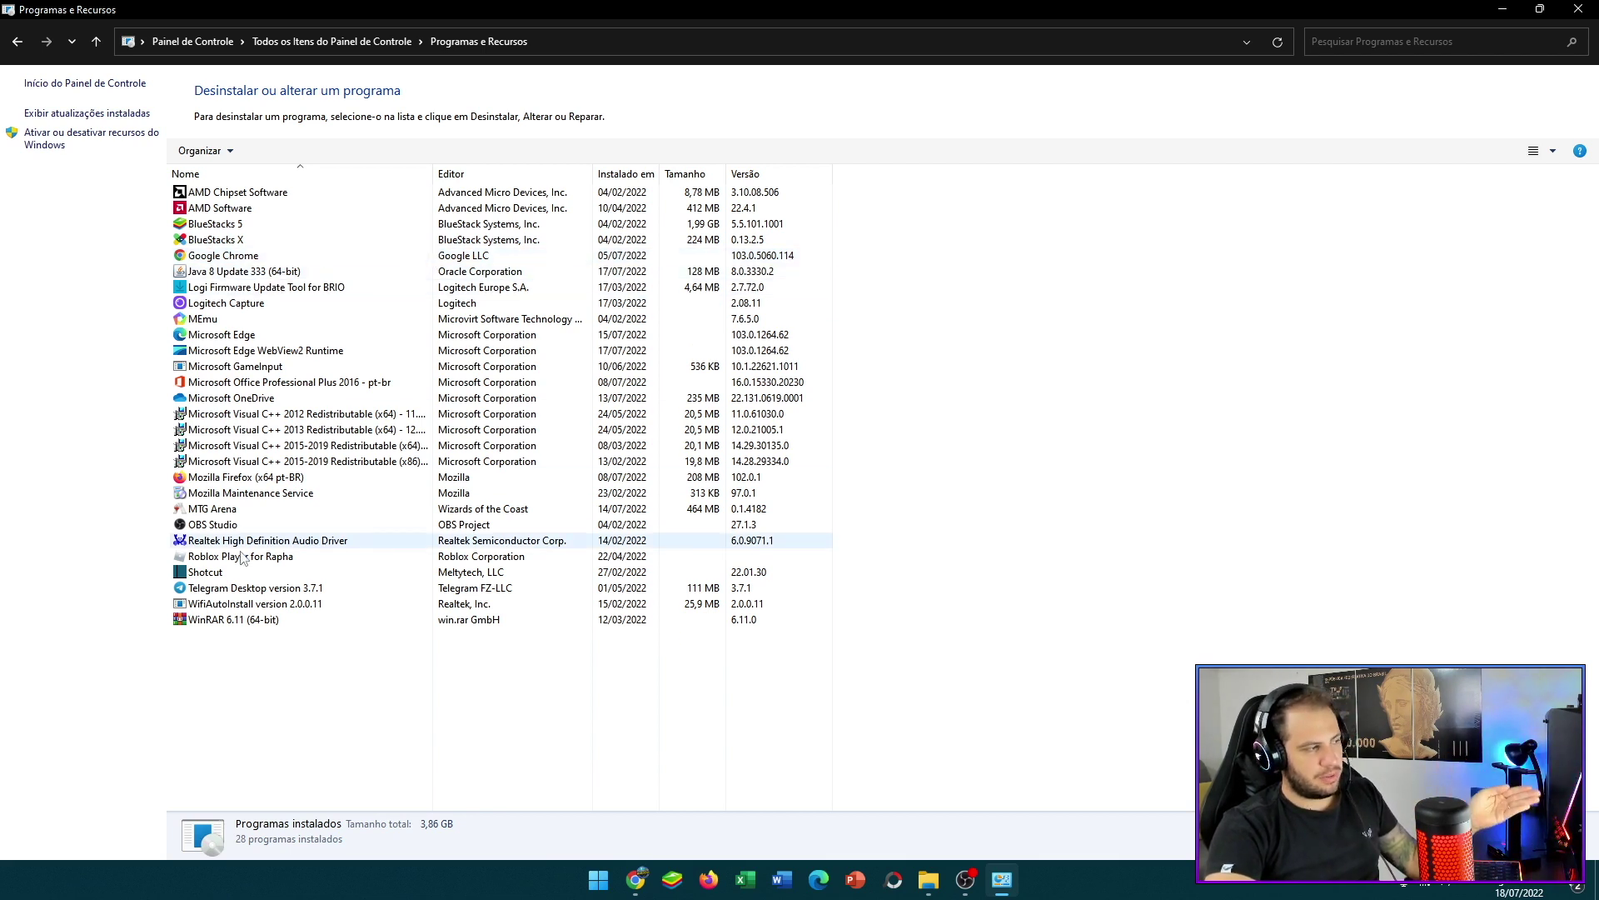
Check the uninstall option for Roblox Player and Telegram Desktop without removing them, and close the installed programs list
{"action": "left_click", "coordinate": [212, 560]}
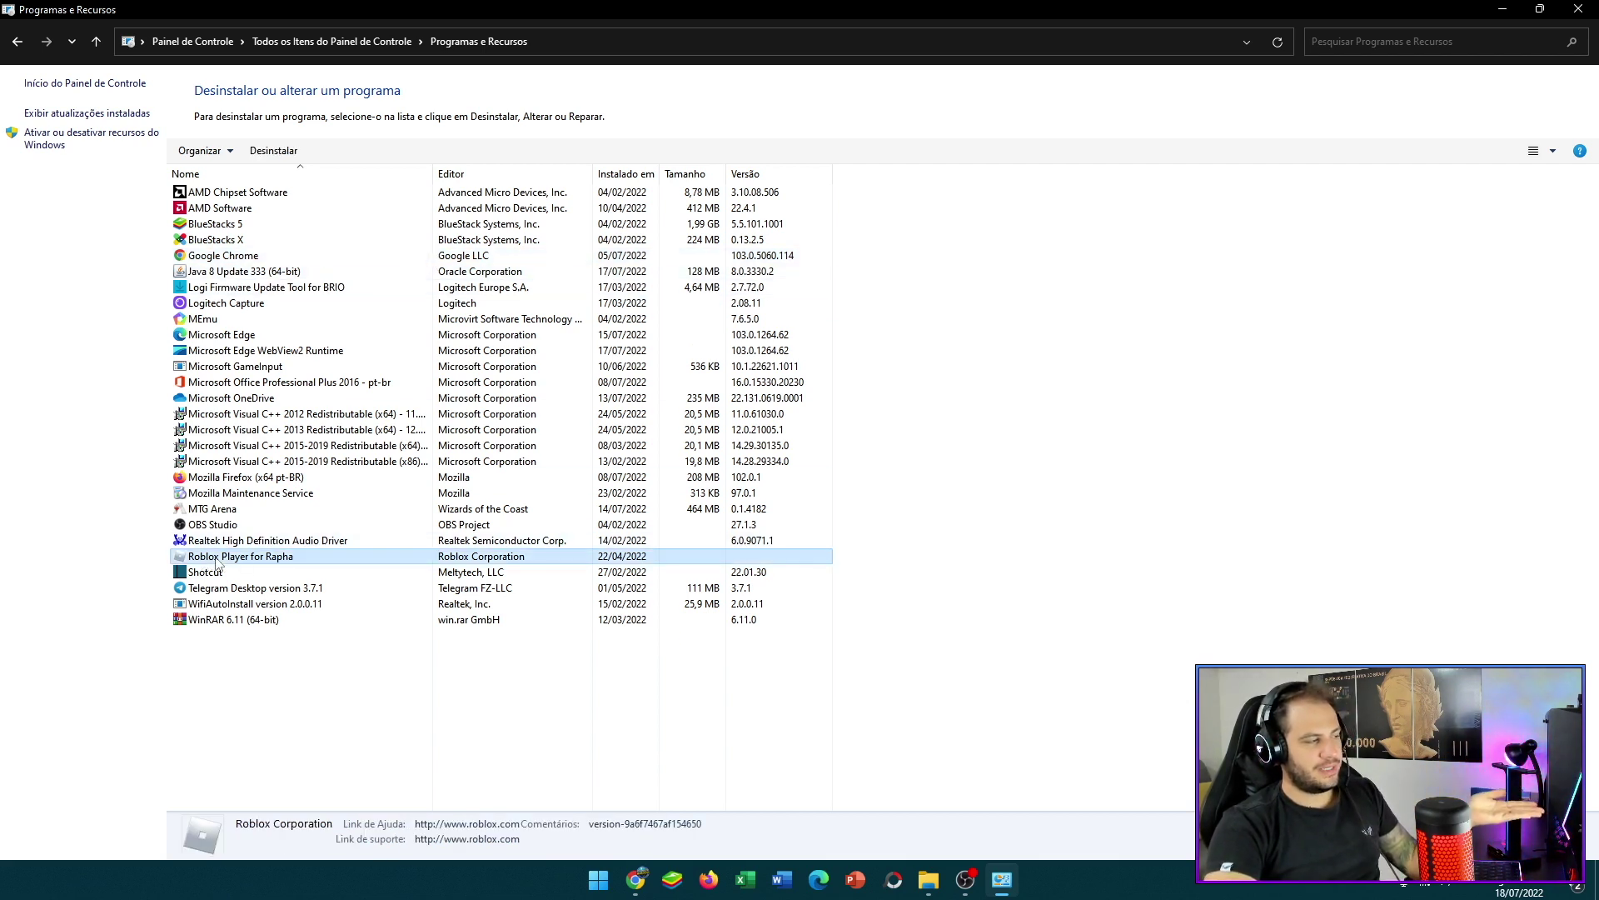
{"action": "right_click", "coordinate": [281, 561]}
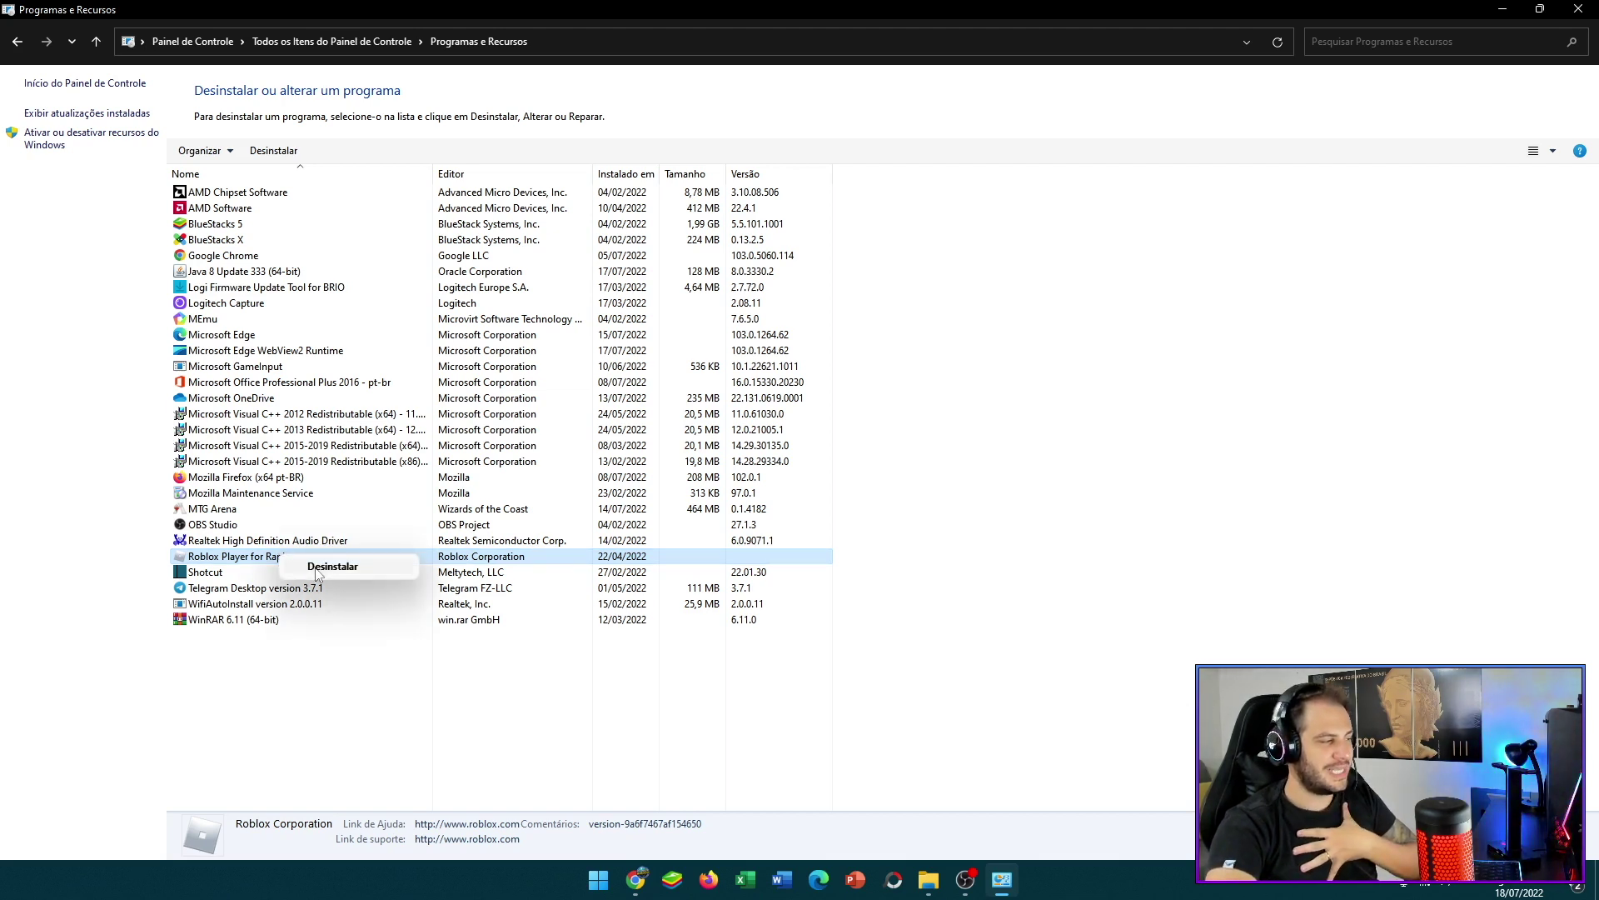
{"action": "left_click", "coordinate": [239, 560]}
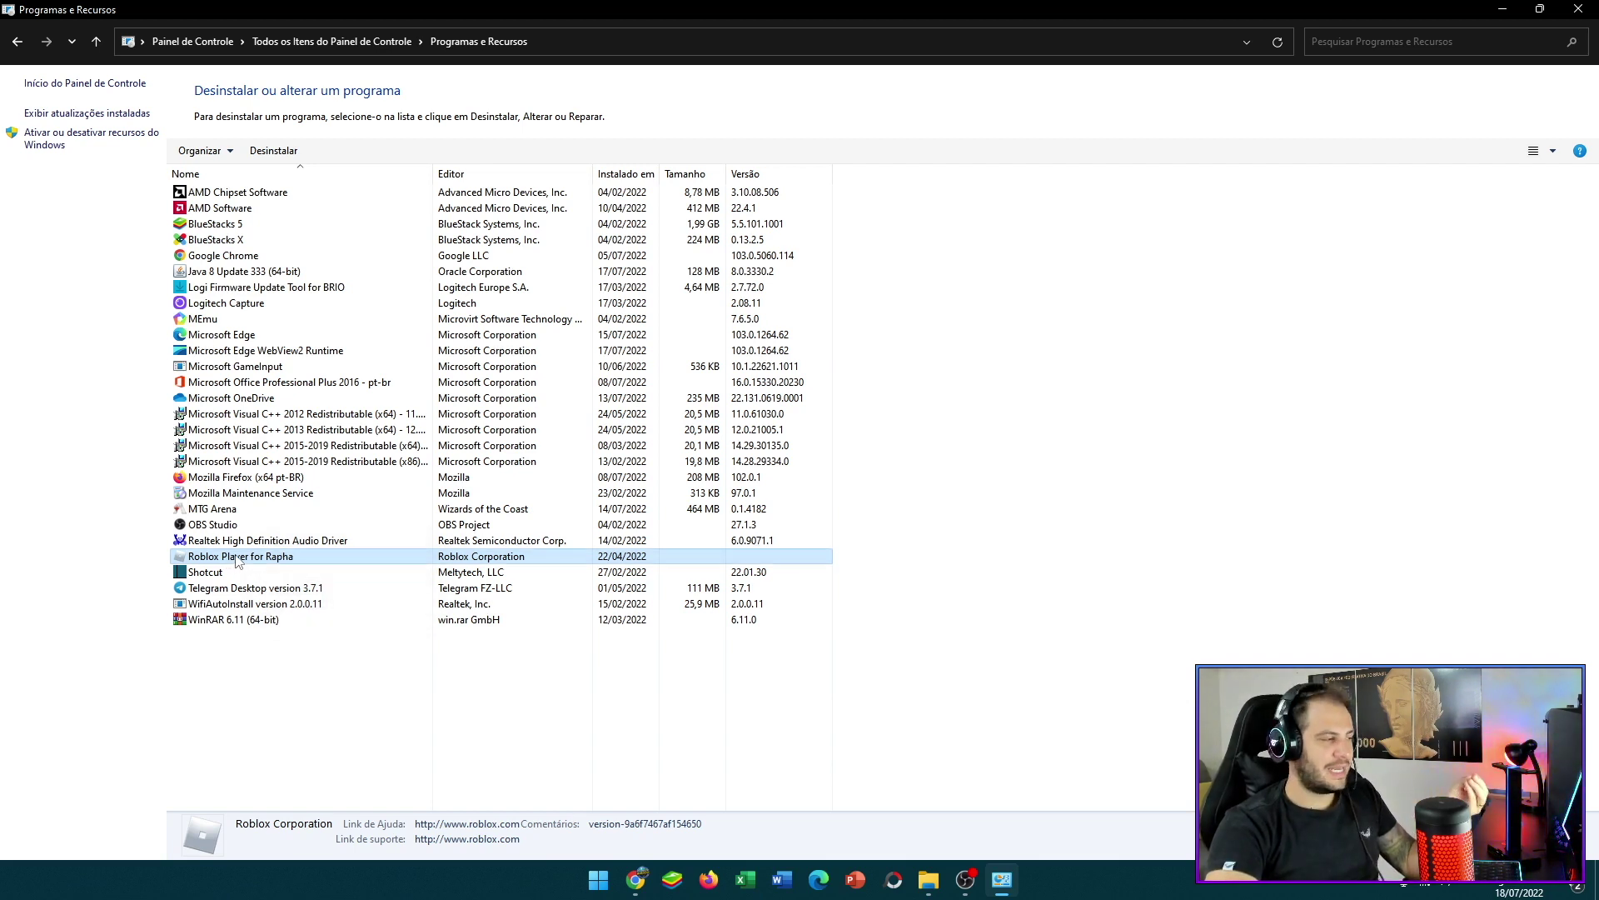
{"action": "left_click", "coordinate": [233, 587]}
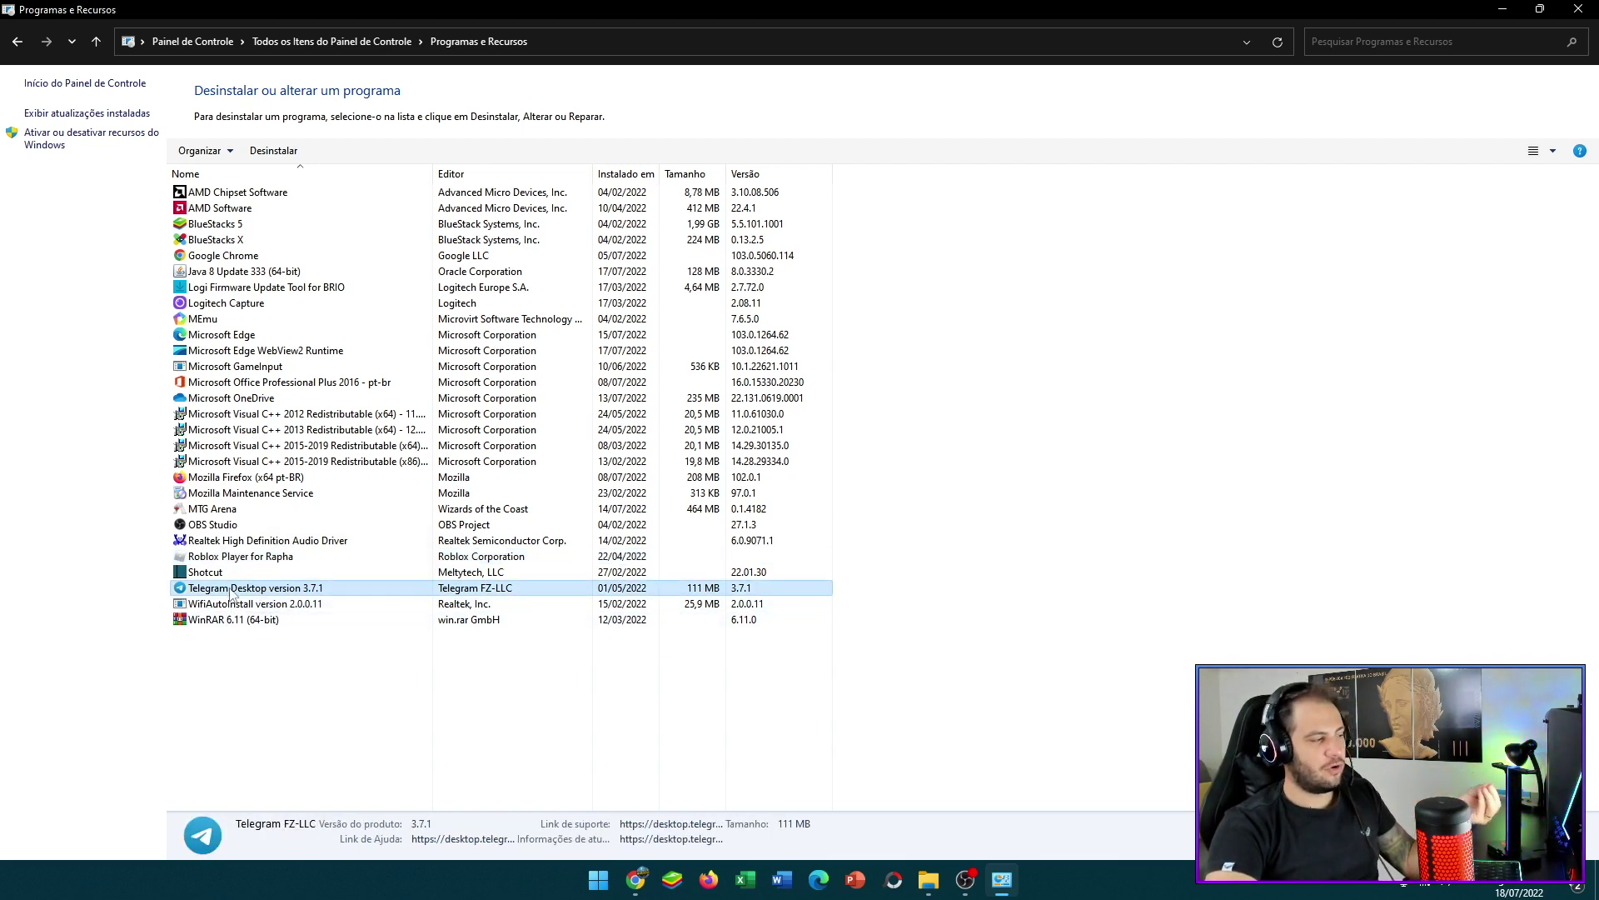
{"action": "right_click", "coordinate": [233, 591]}
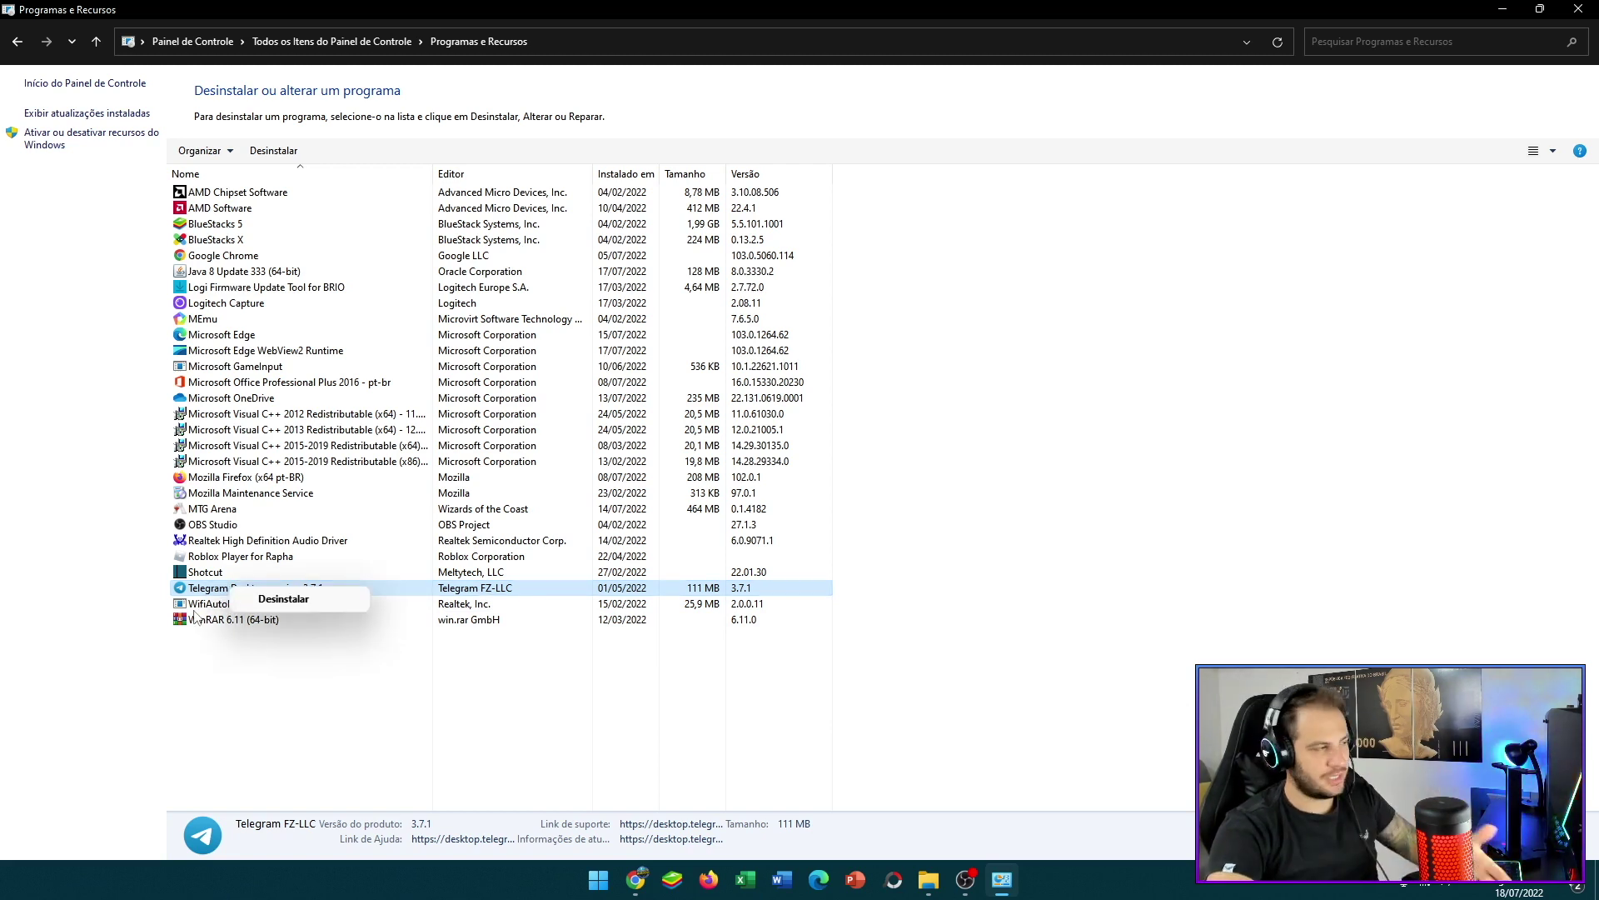
{"action": "left_click", "coordinate": [298, 705]}
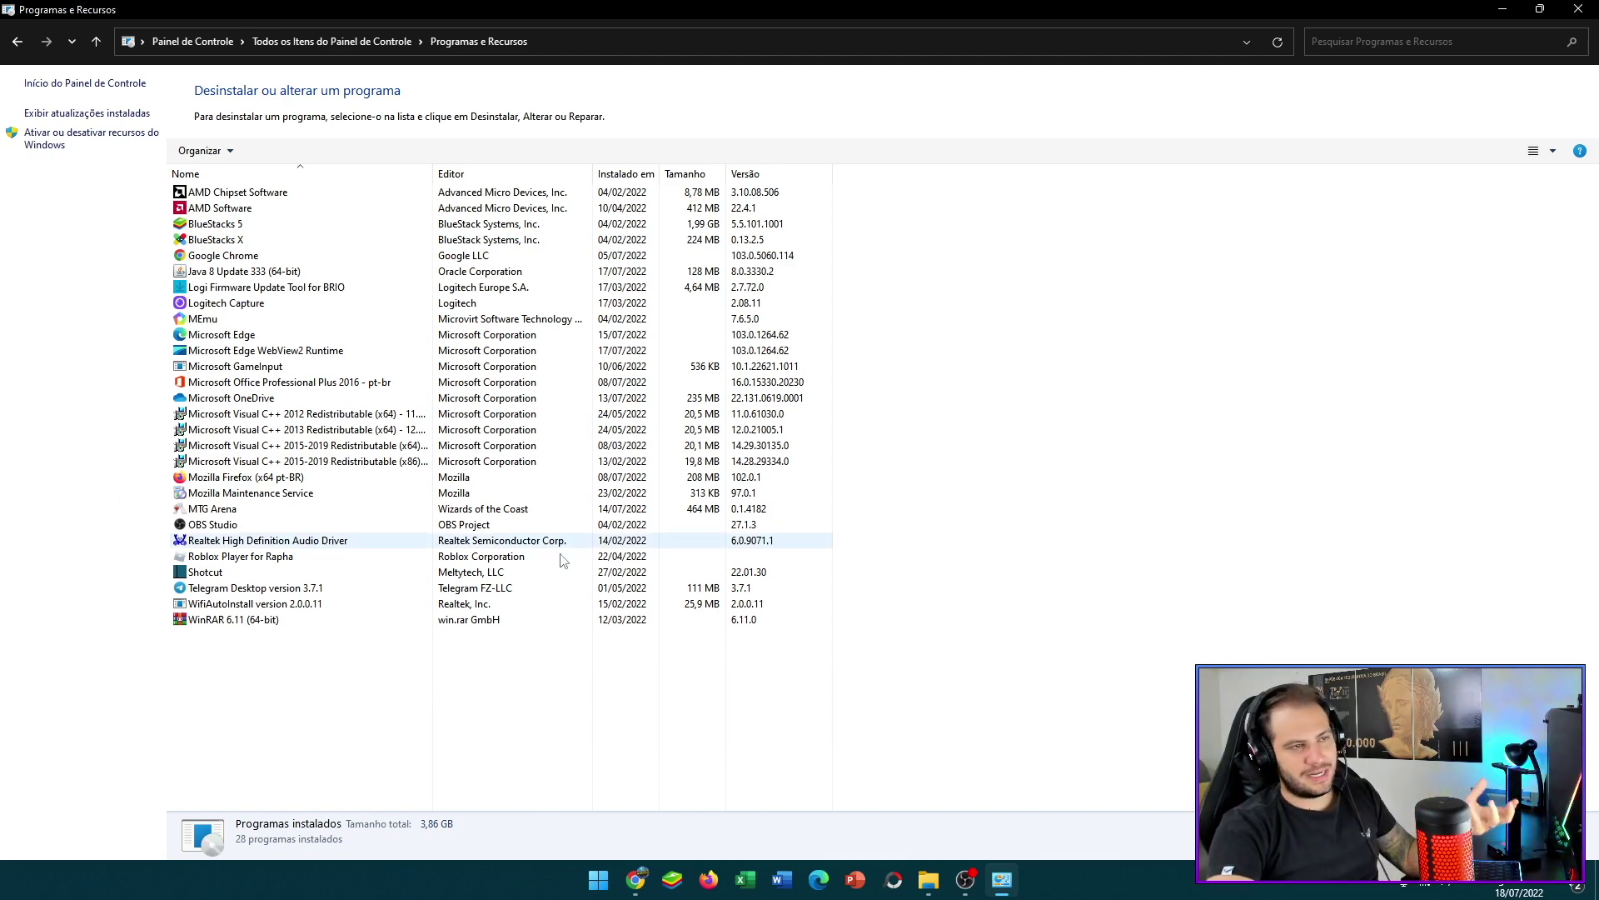
{"action": "left_click", "coordinate": [1578, 9]}
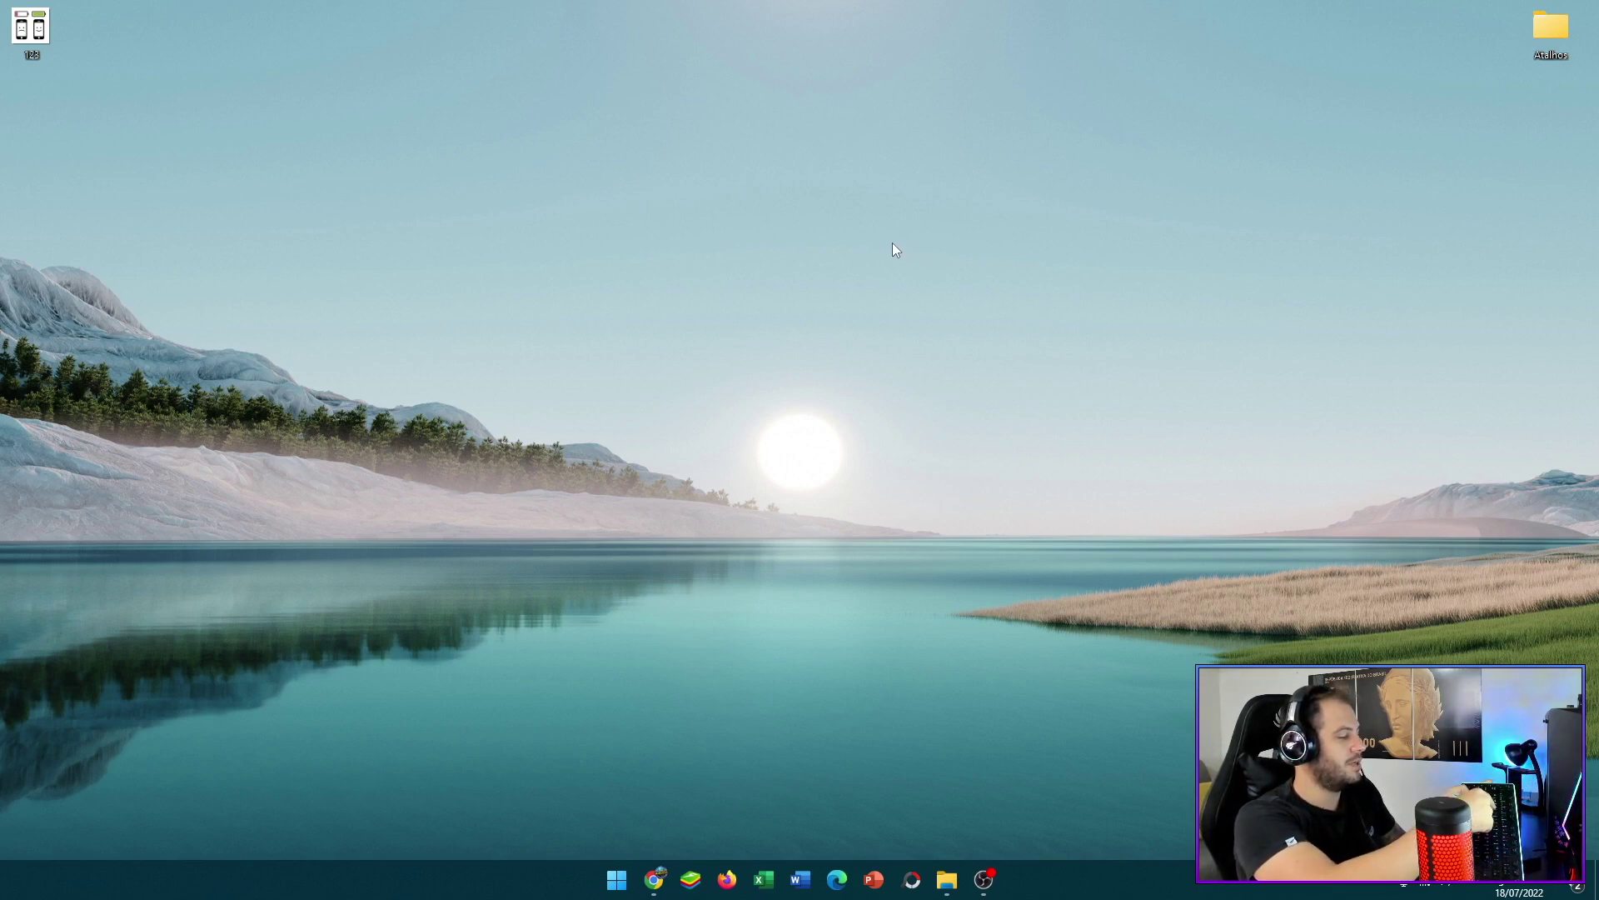
Open Explorador de Arquivos, finding it through a Windows search for "explor" as well
{"action": "key", "text": "super+e"}
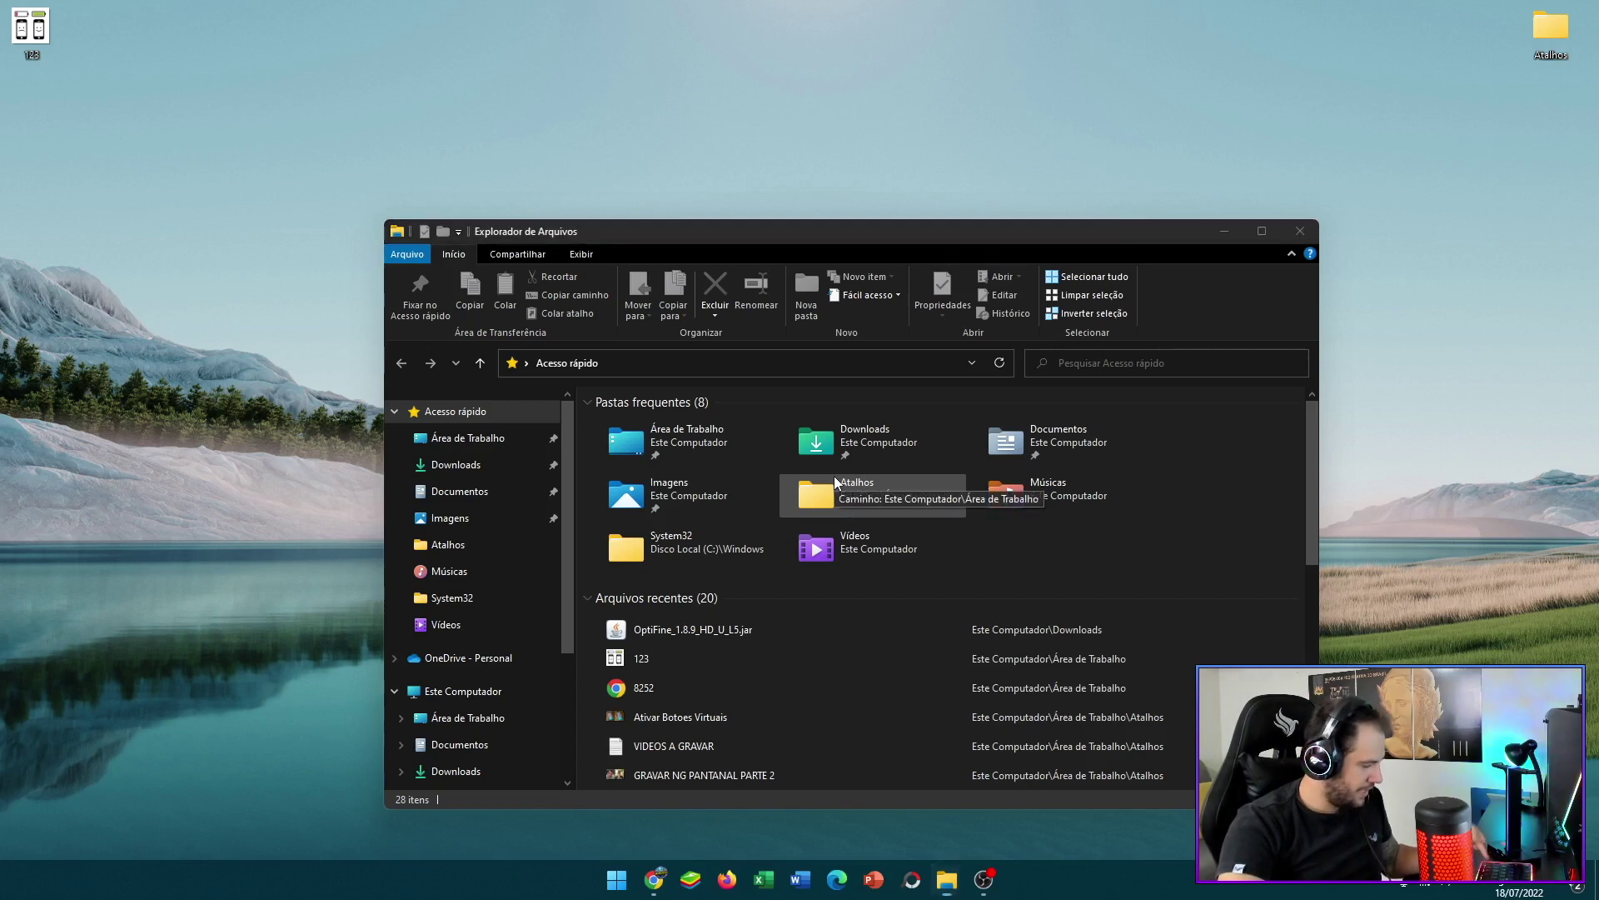
{"action": "key", "text": "super"}
{"action": "type", "text": "explor"}
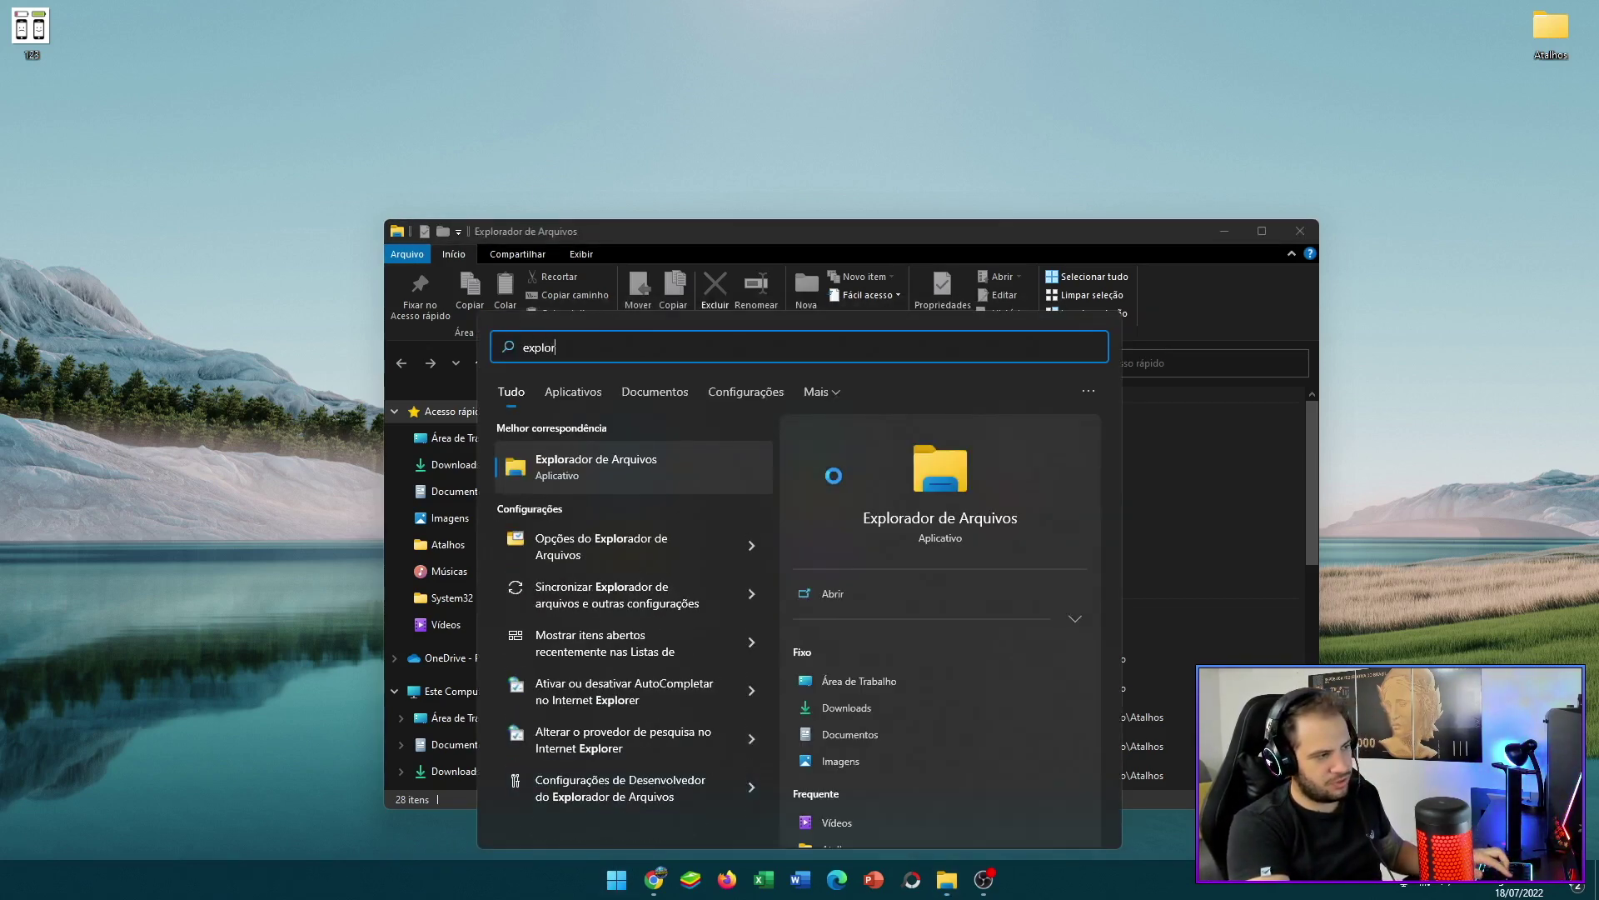
{"action": "key", "text": "Return"}
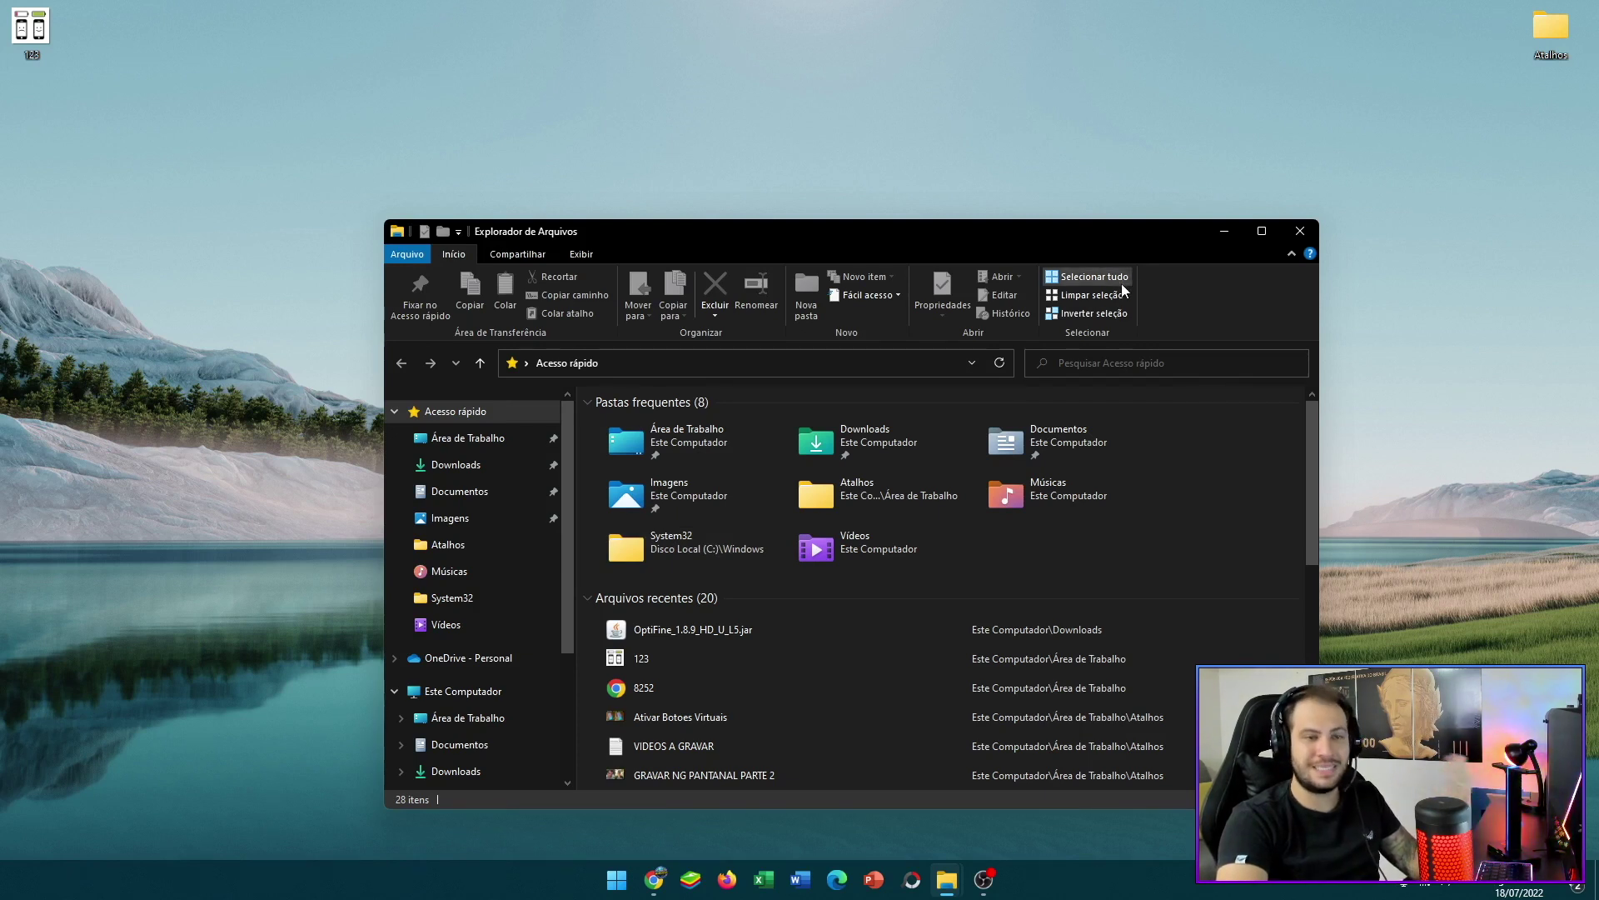
Show Este Computador in the file explorer and point out the drives Disco Local (C:) and Unidade de USB (E:)
{"action": "left_click_drag", "start_coordinate": [1107, 247], "coordinate": [1073, 98]}
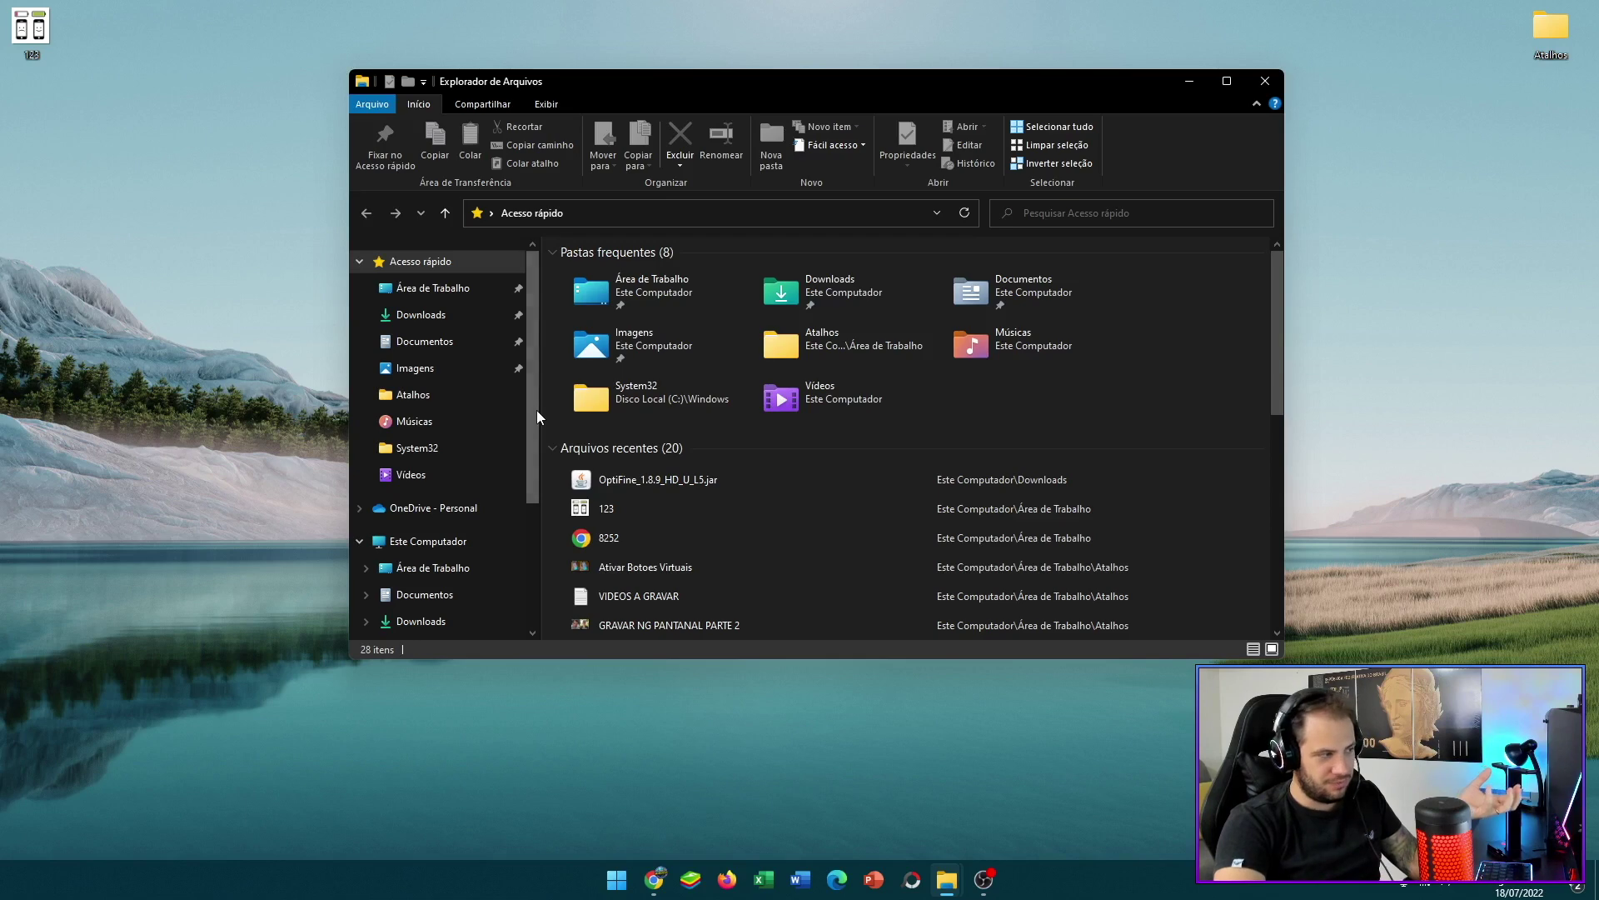
{"action": "scroll", "coordinate": [534, 450], "scroll_direction": "down", "scroll_amount": 3}
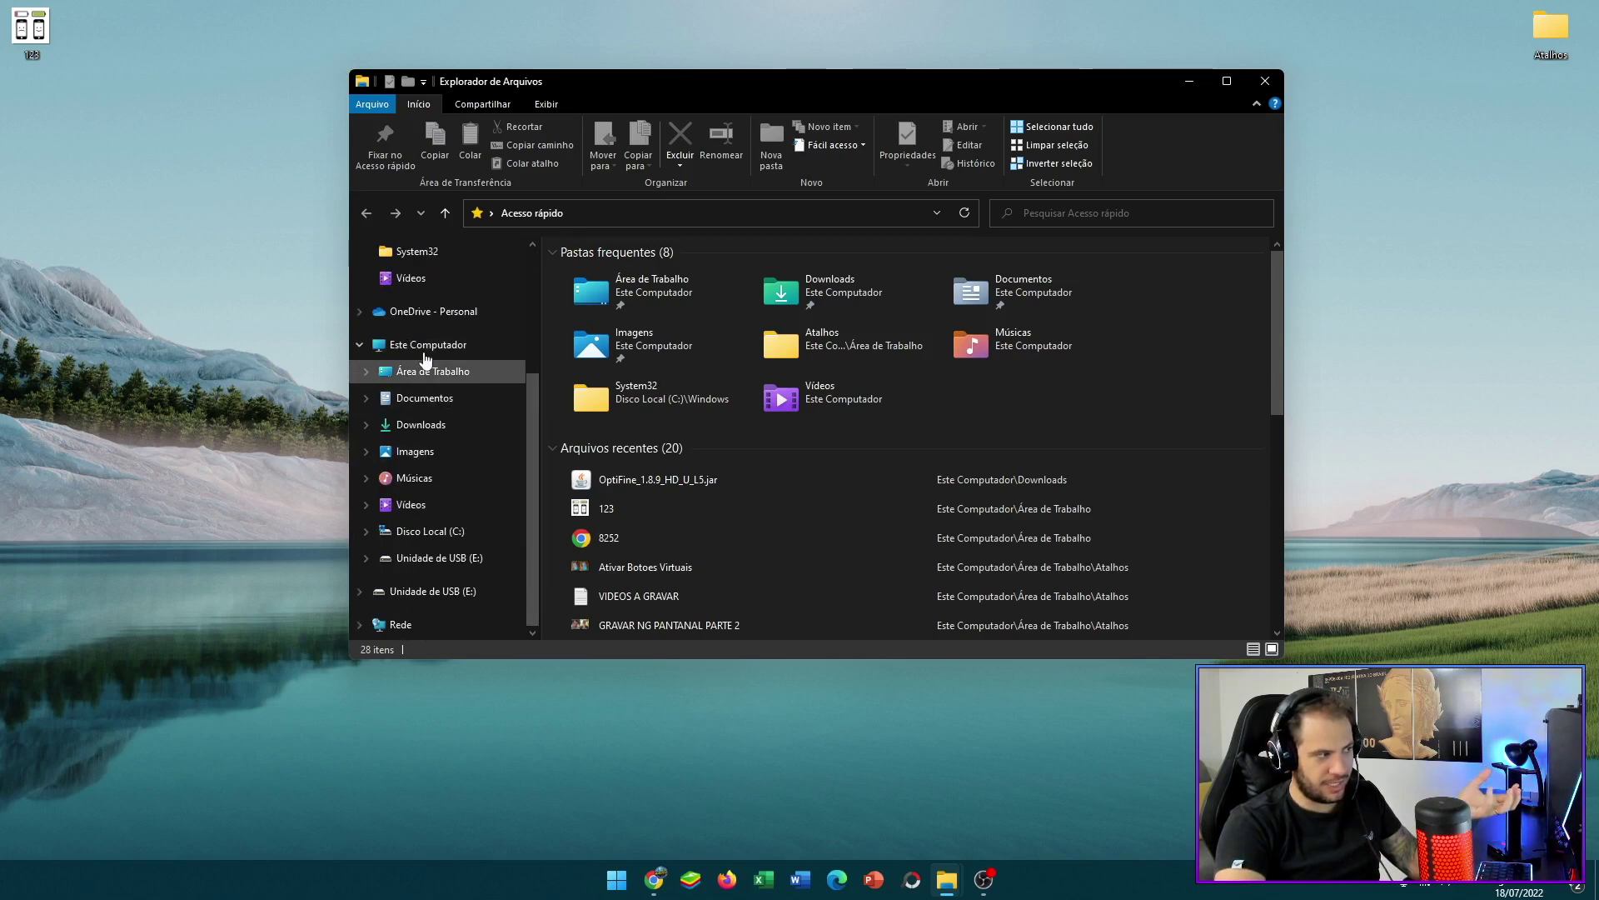
{"action": "left_click", "coordinate": [384, 350]}
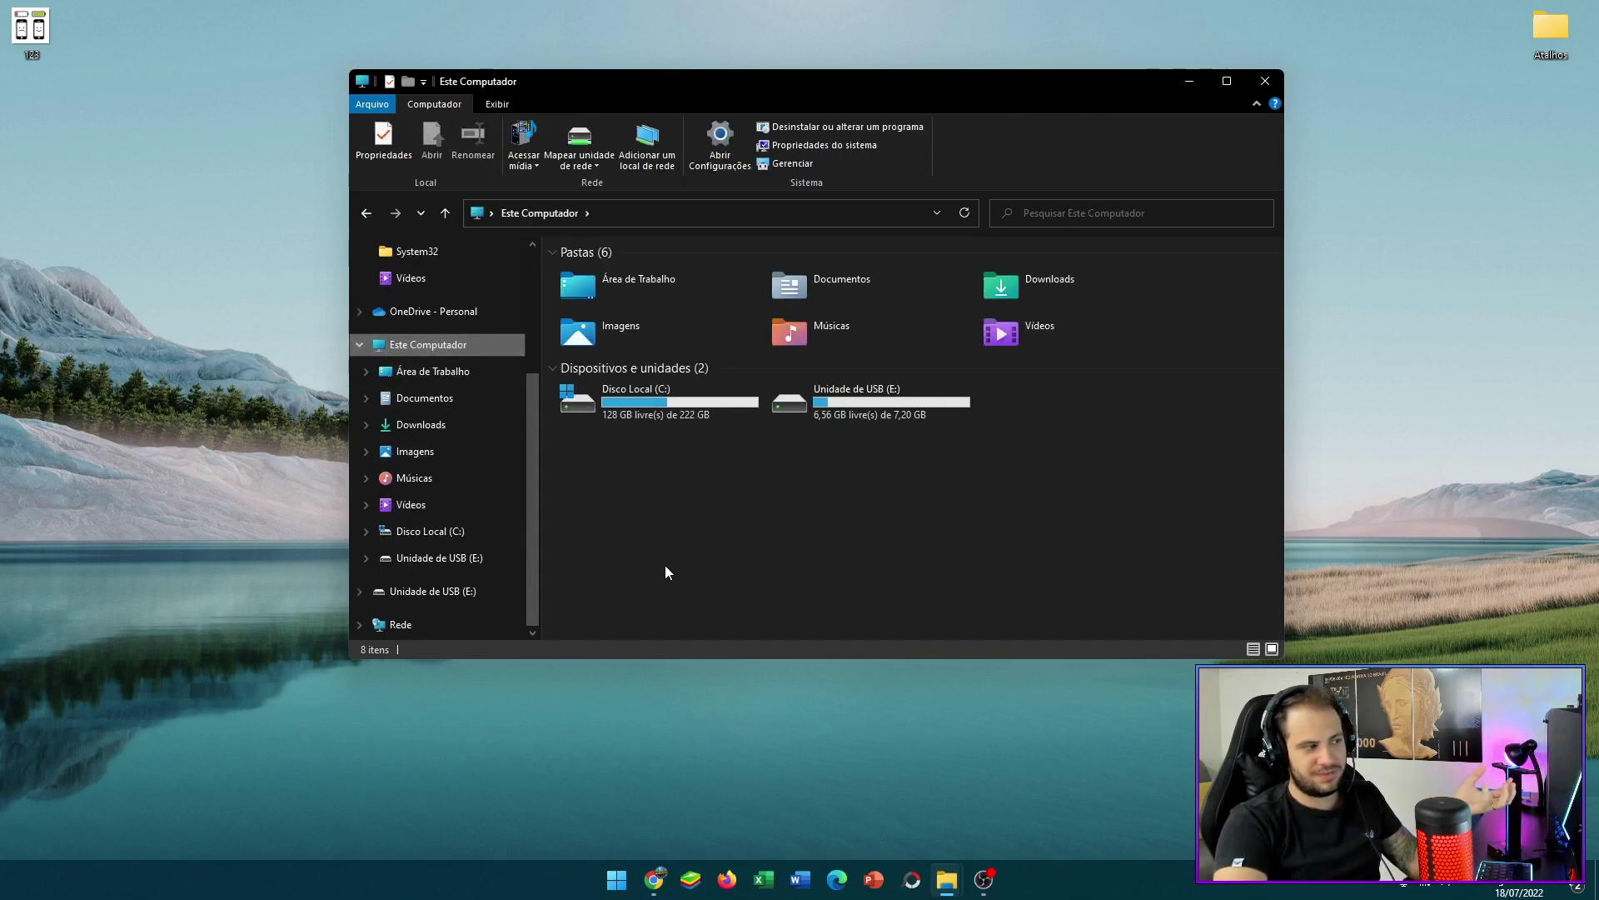
{"action": "left_click", "coordinate": [642, 408]}
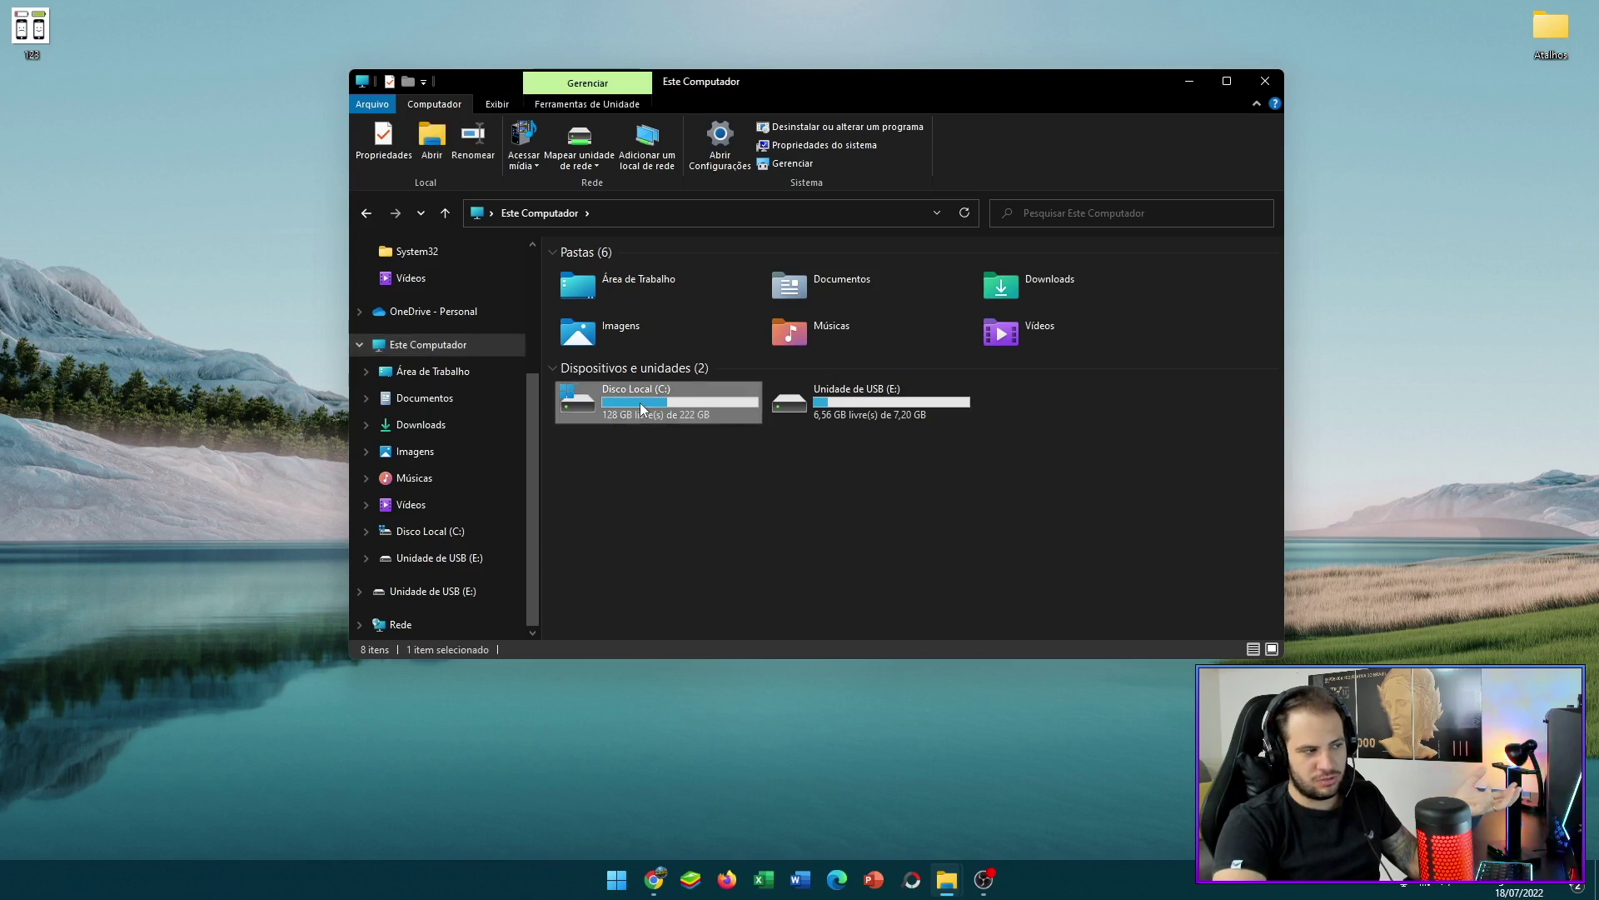
{"action": "left_click", "coordinate": [886, 406]}
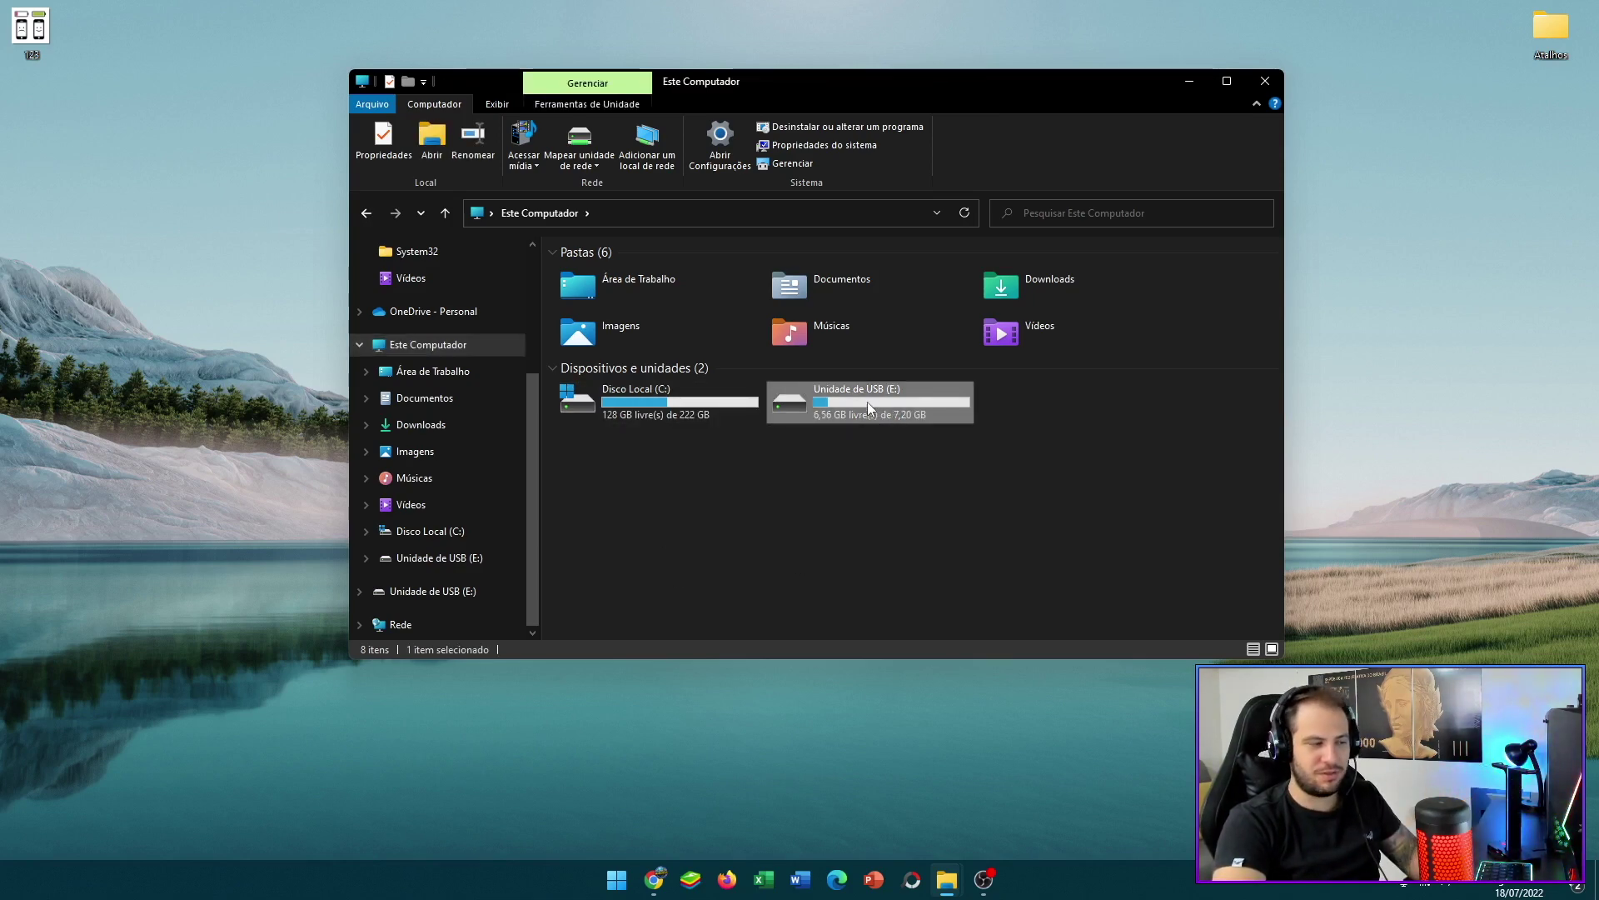
{"action": "left_click", "coordinate": [845, 547]}
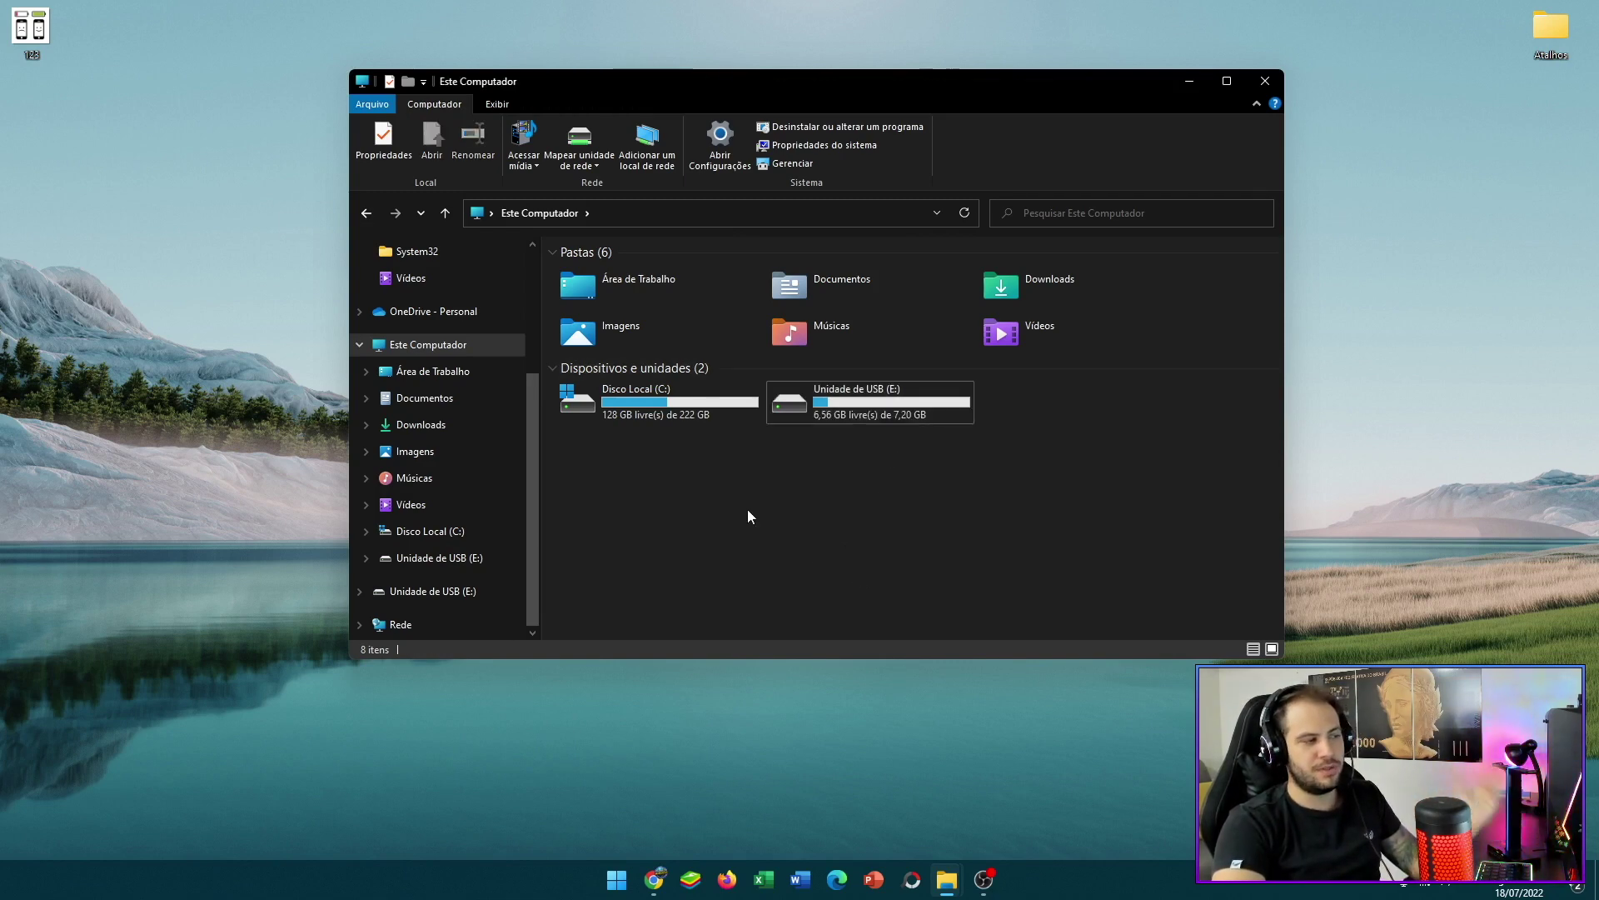
Open the properties of Disco Local (C:) and start Limpeza de Disco for that drive
{"action": "right_click", "coordinate": [583, 400]}
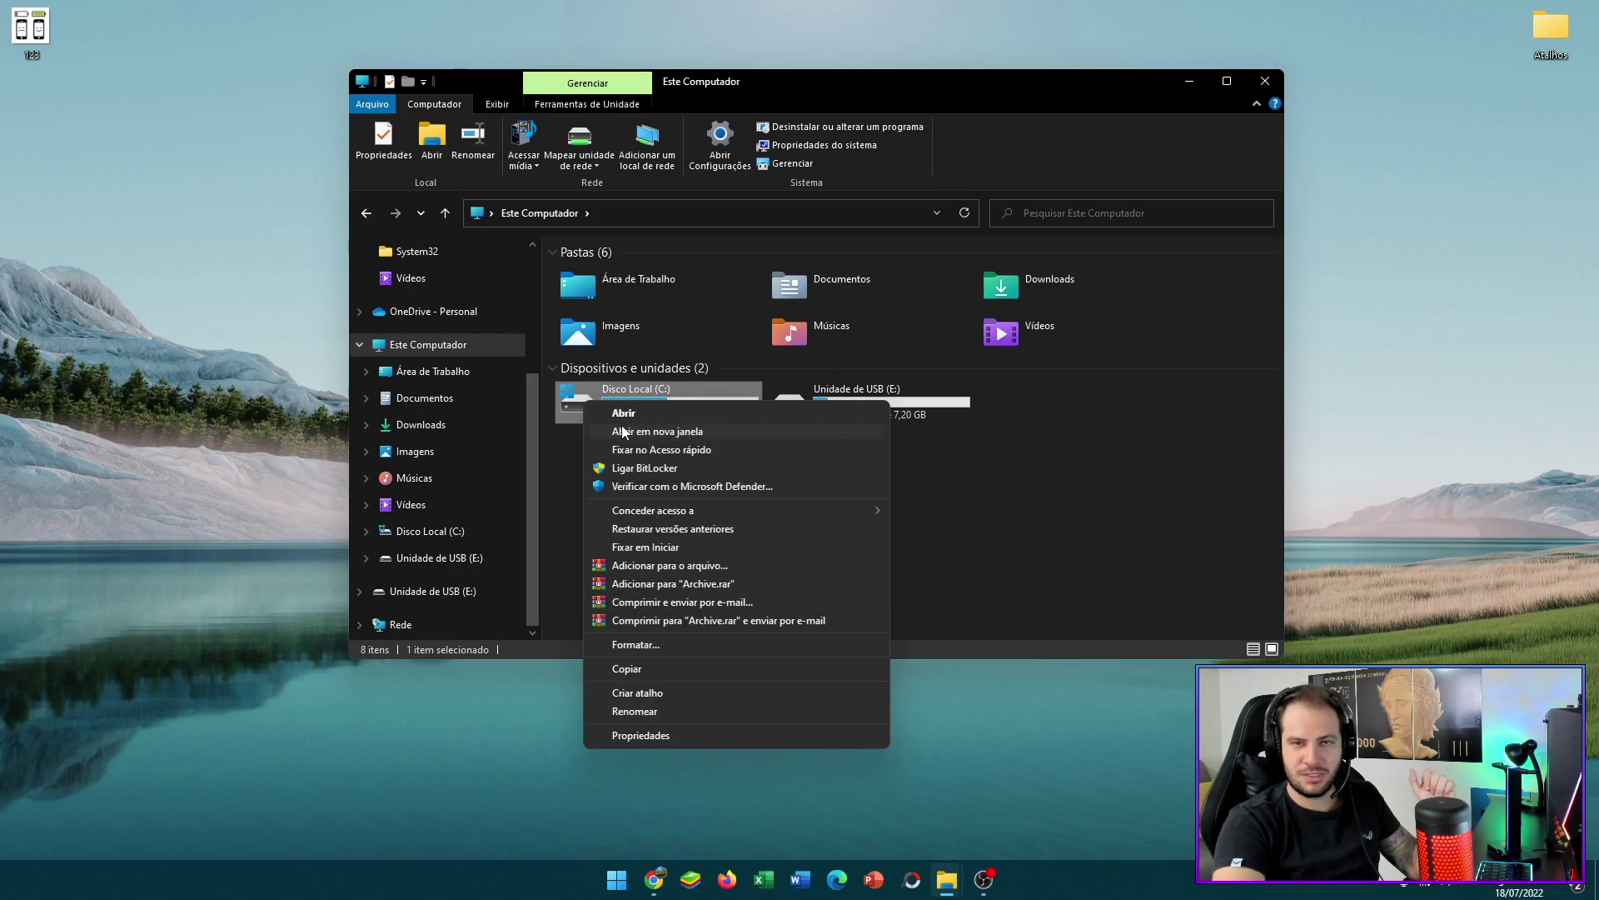
{"action": "left_click", "coordinate": [676, 740]}
{"action": "left_click_drag", "start_coordinate": [757, 421], "coordinate": [622, 153]}
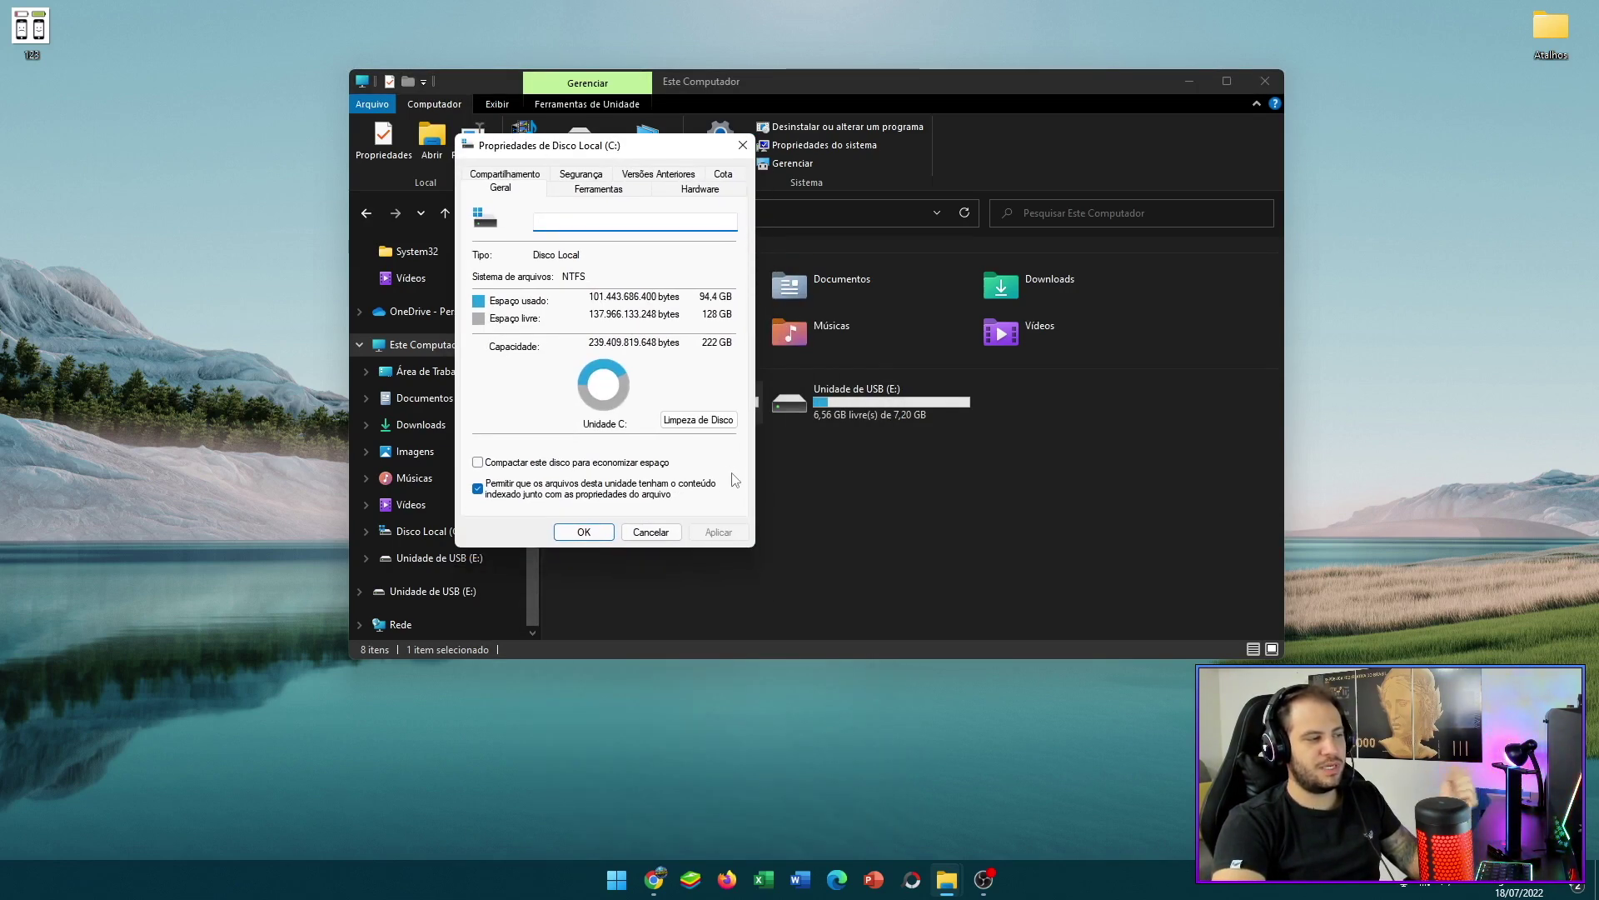
{"action": "left_click", "coordinate": [730, 423]}
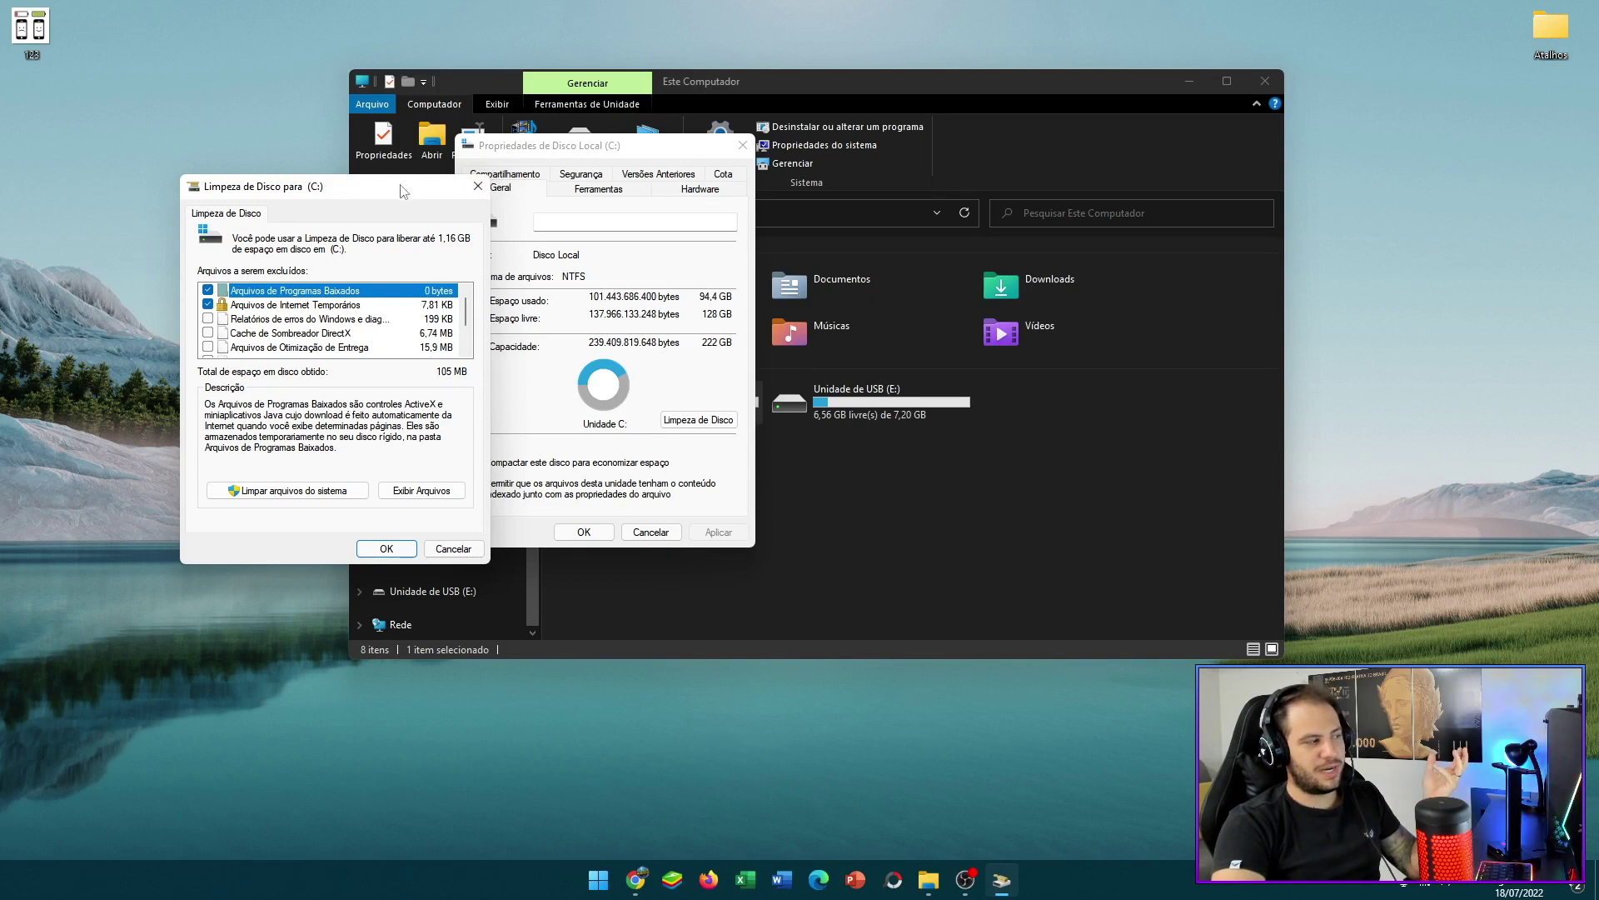
{"action": "left_click_drag", "start_coordinate": [400, 190], "coordinate": [516, 155]}
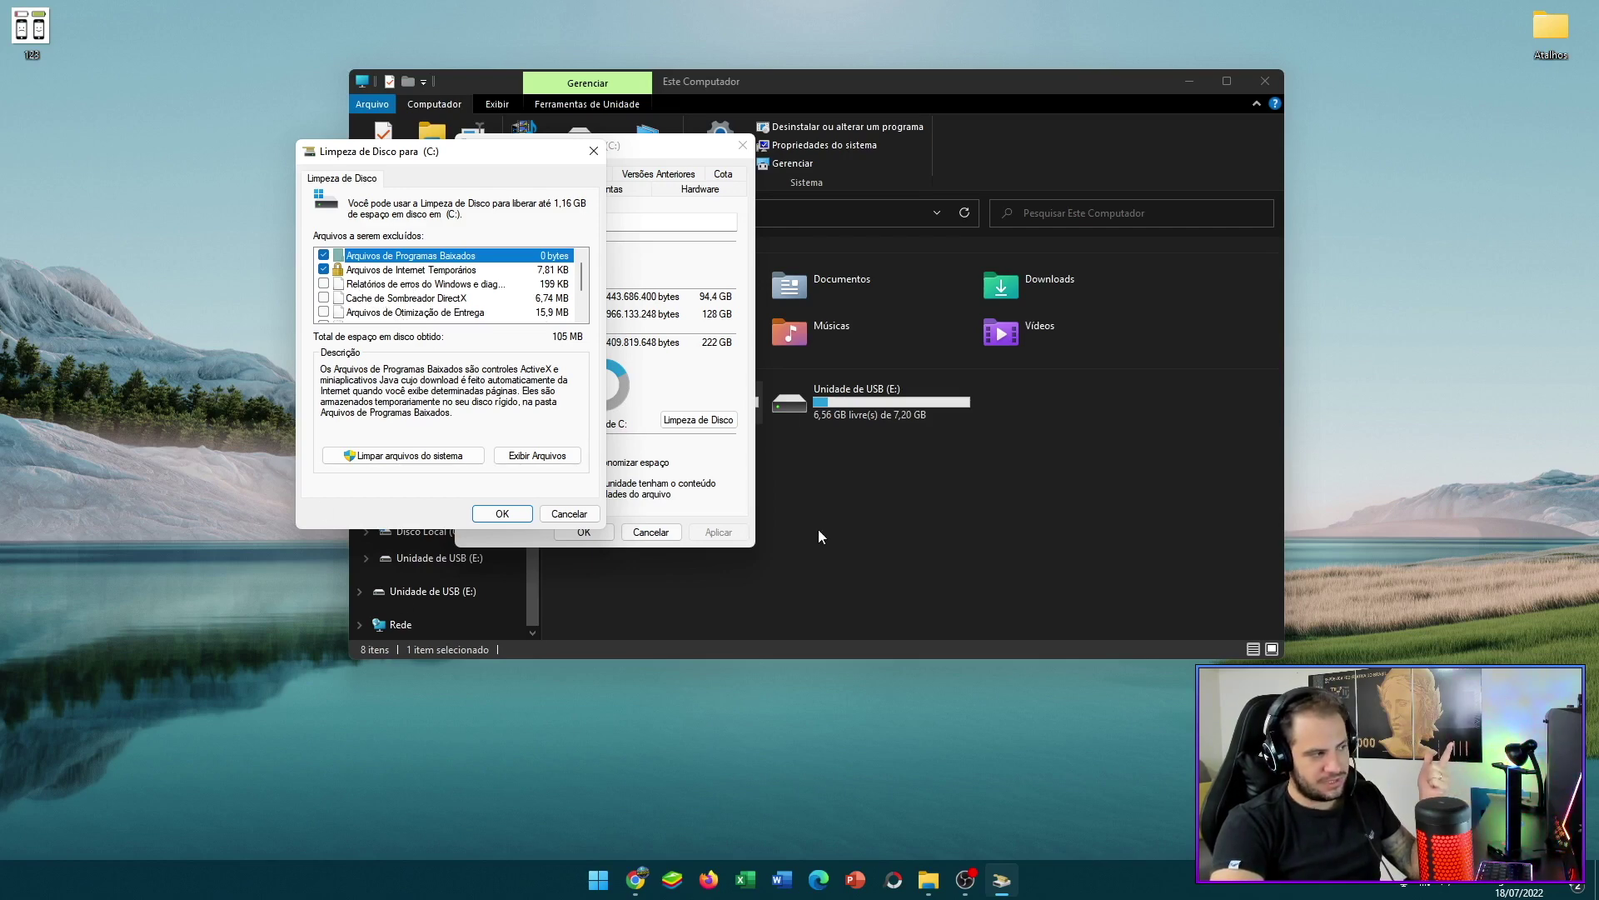
Permanently delete the preselected cleanup files, close the drive properties and minimize the file explorer
{"action": "left_click", "coordinate": [508, 516]}
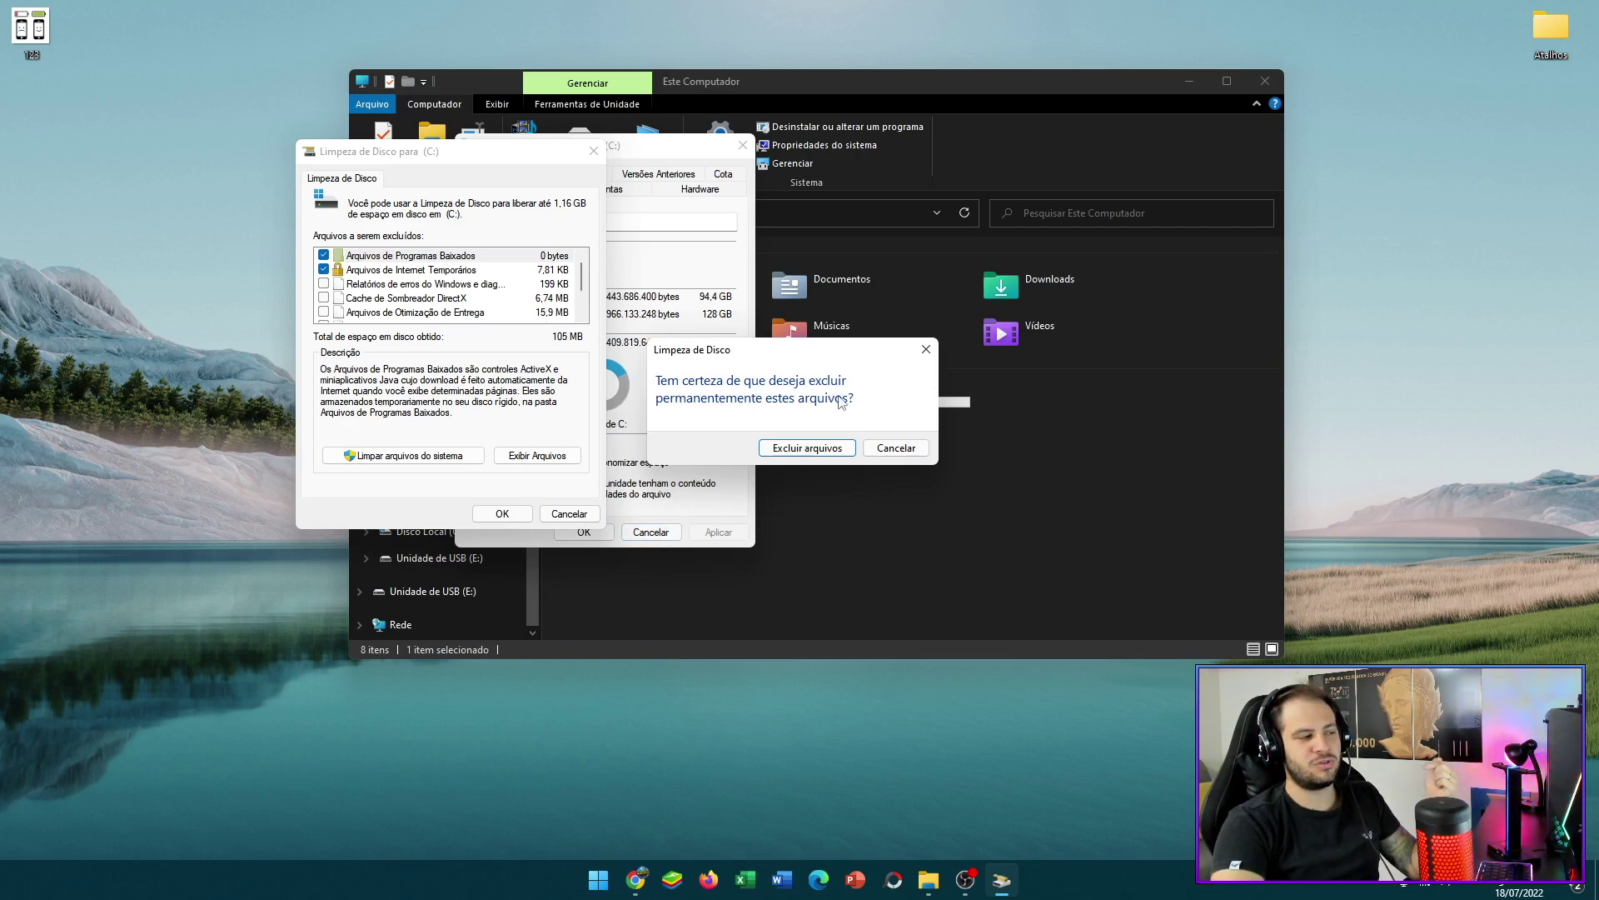
{"action": "left_click", "coordinate": [818, 451]}
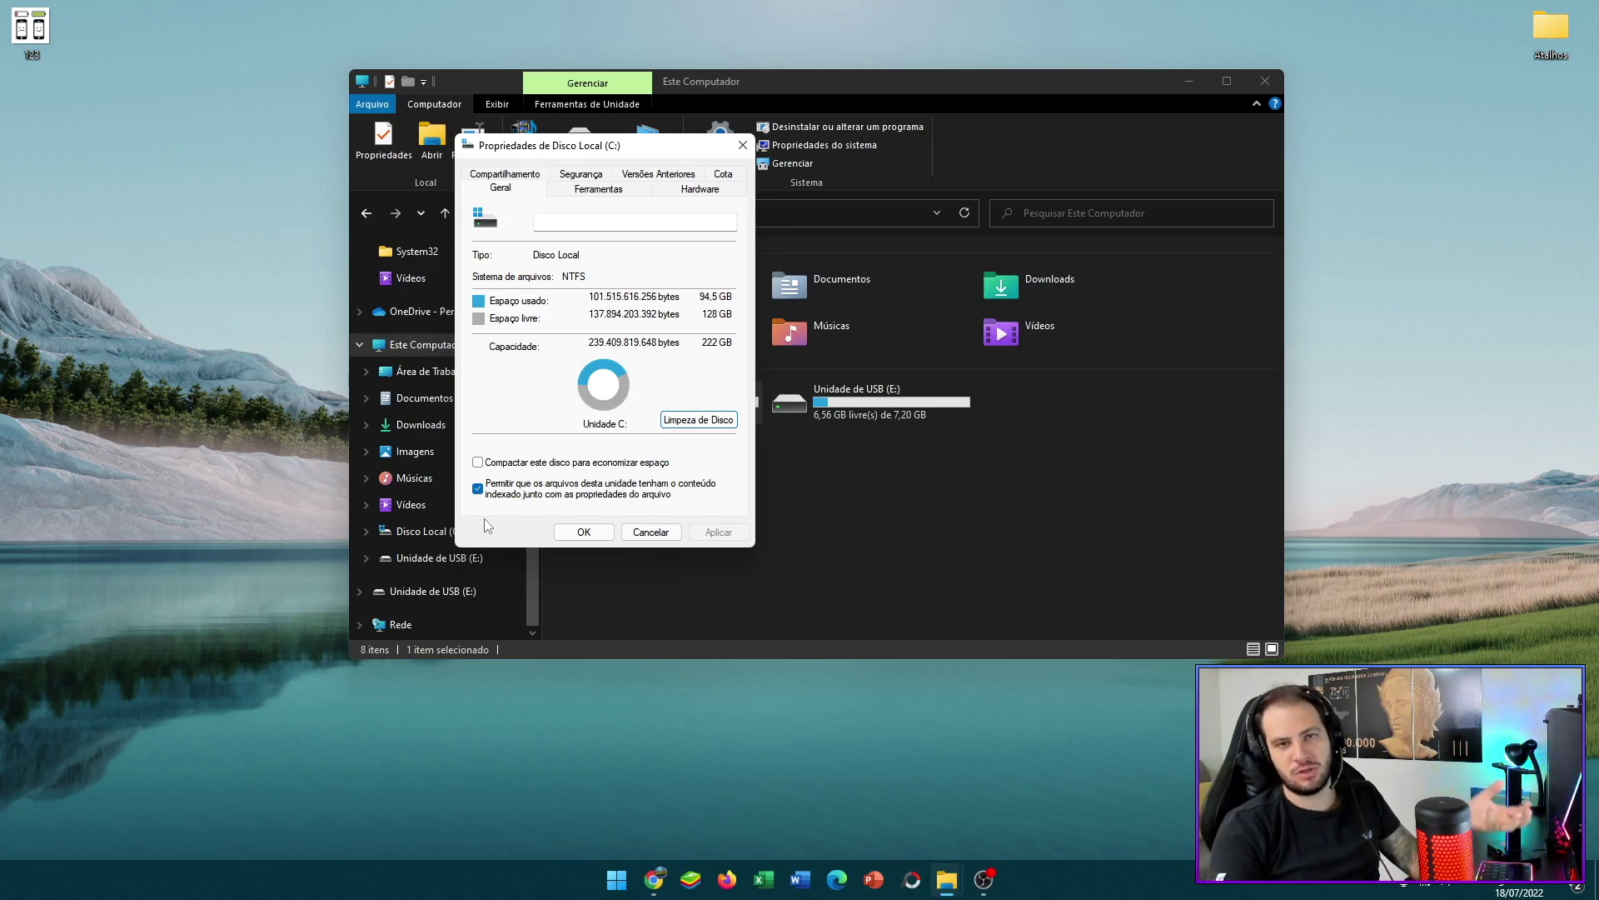
{"action": "left_click", "coordinate": [743, 145]}
{"action": "left_click", "coordinate": [1189, 81]}
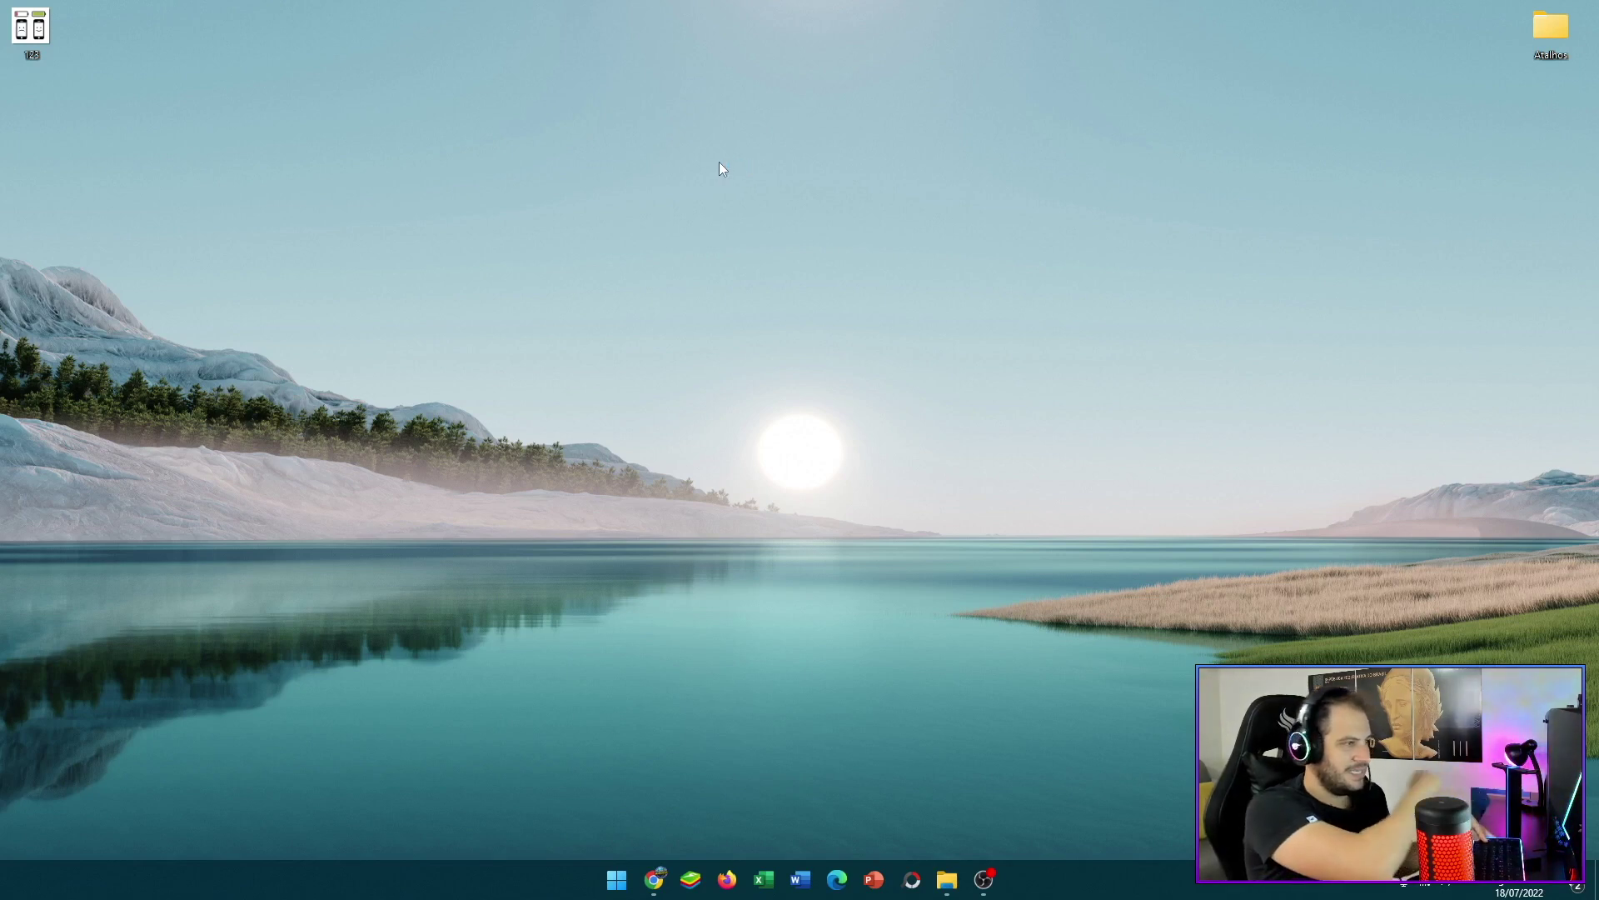
Open the startup programs list in Gerenciador de Tarefas and check the options for the Realtek HD Audio entry without changing it
{"action": "key", "text": "ctrl+shift+Escape"}
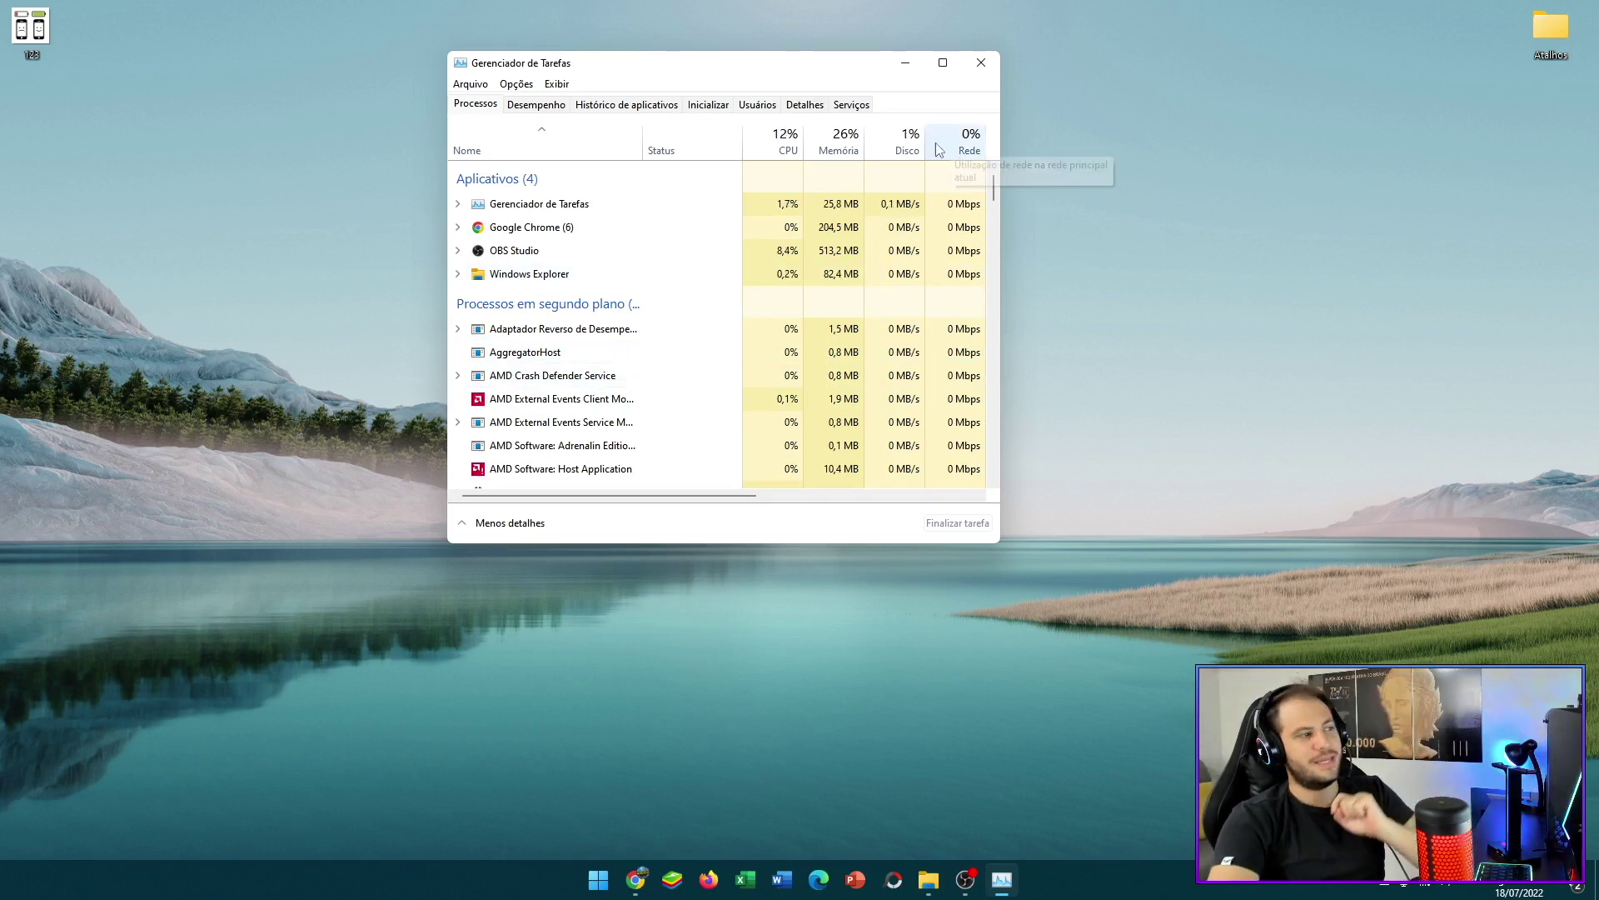
{"action": "left_click", "coordinate": [707, 105]}
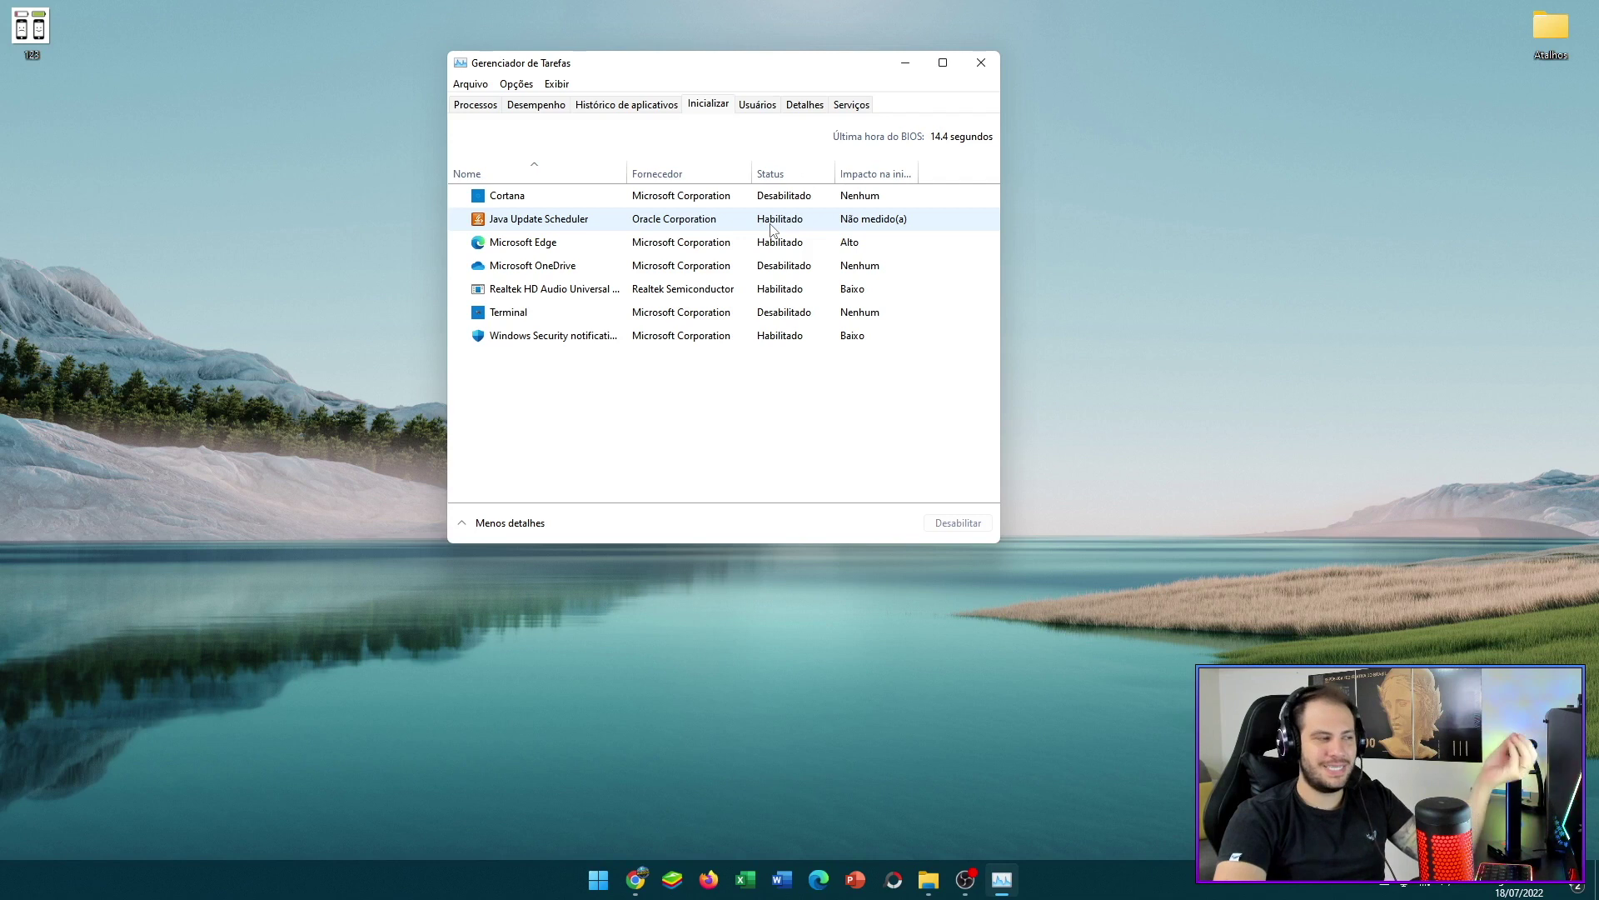
{"action": "right_click", "coordinate": [766, 295]}
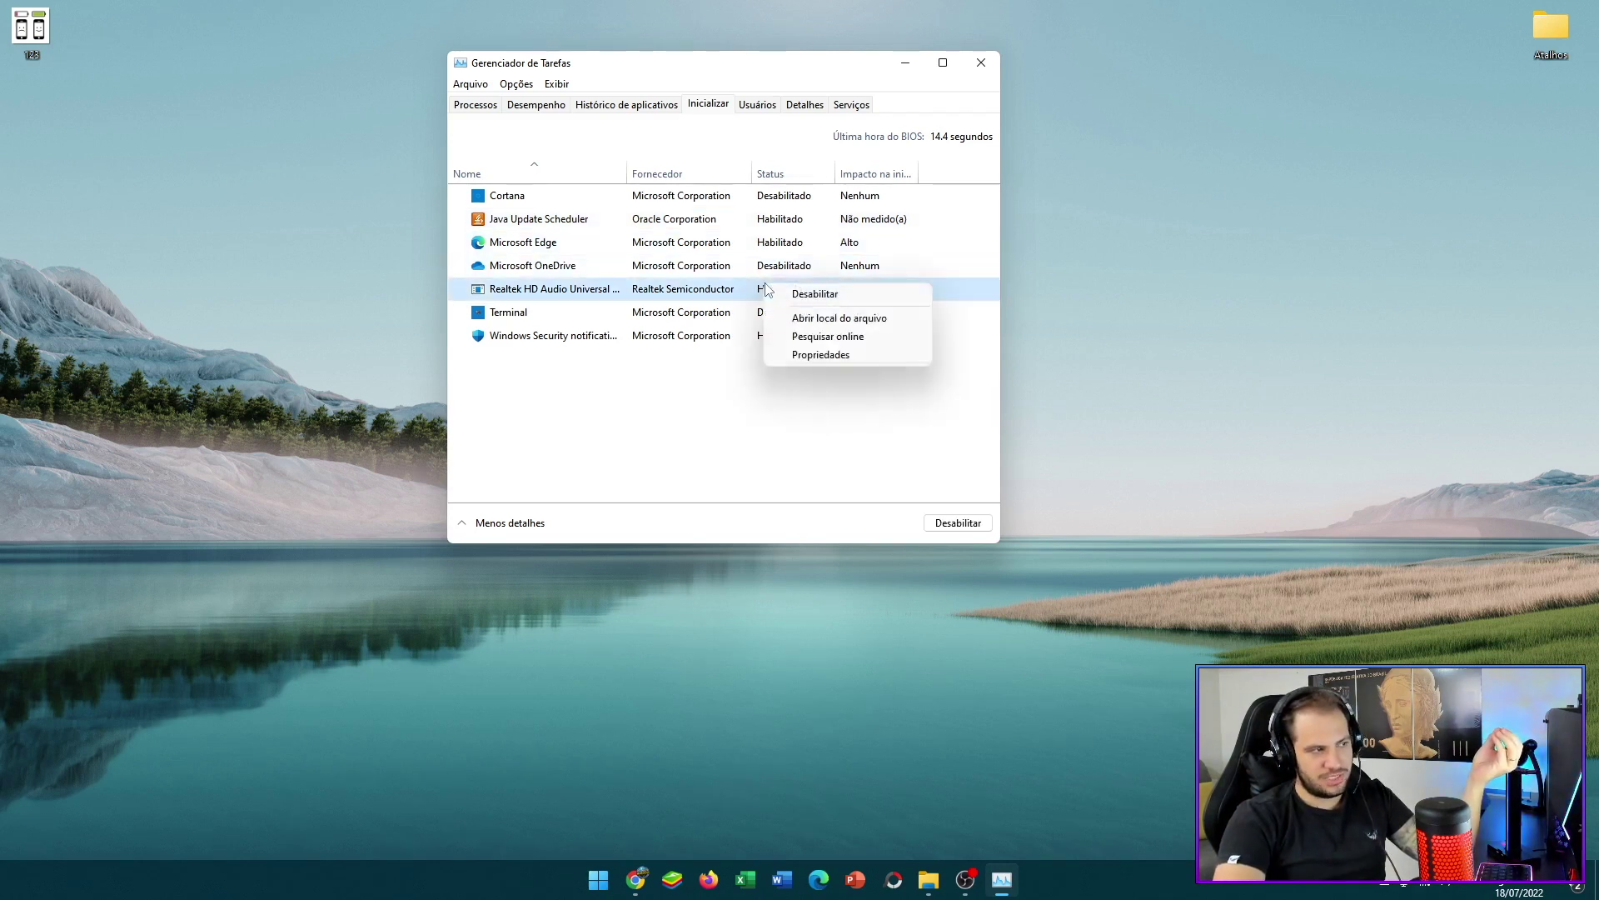
{"action": "left_click", "coordinate": [835, 466]}
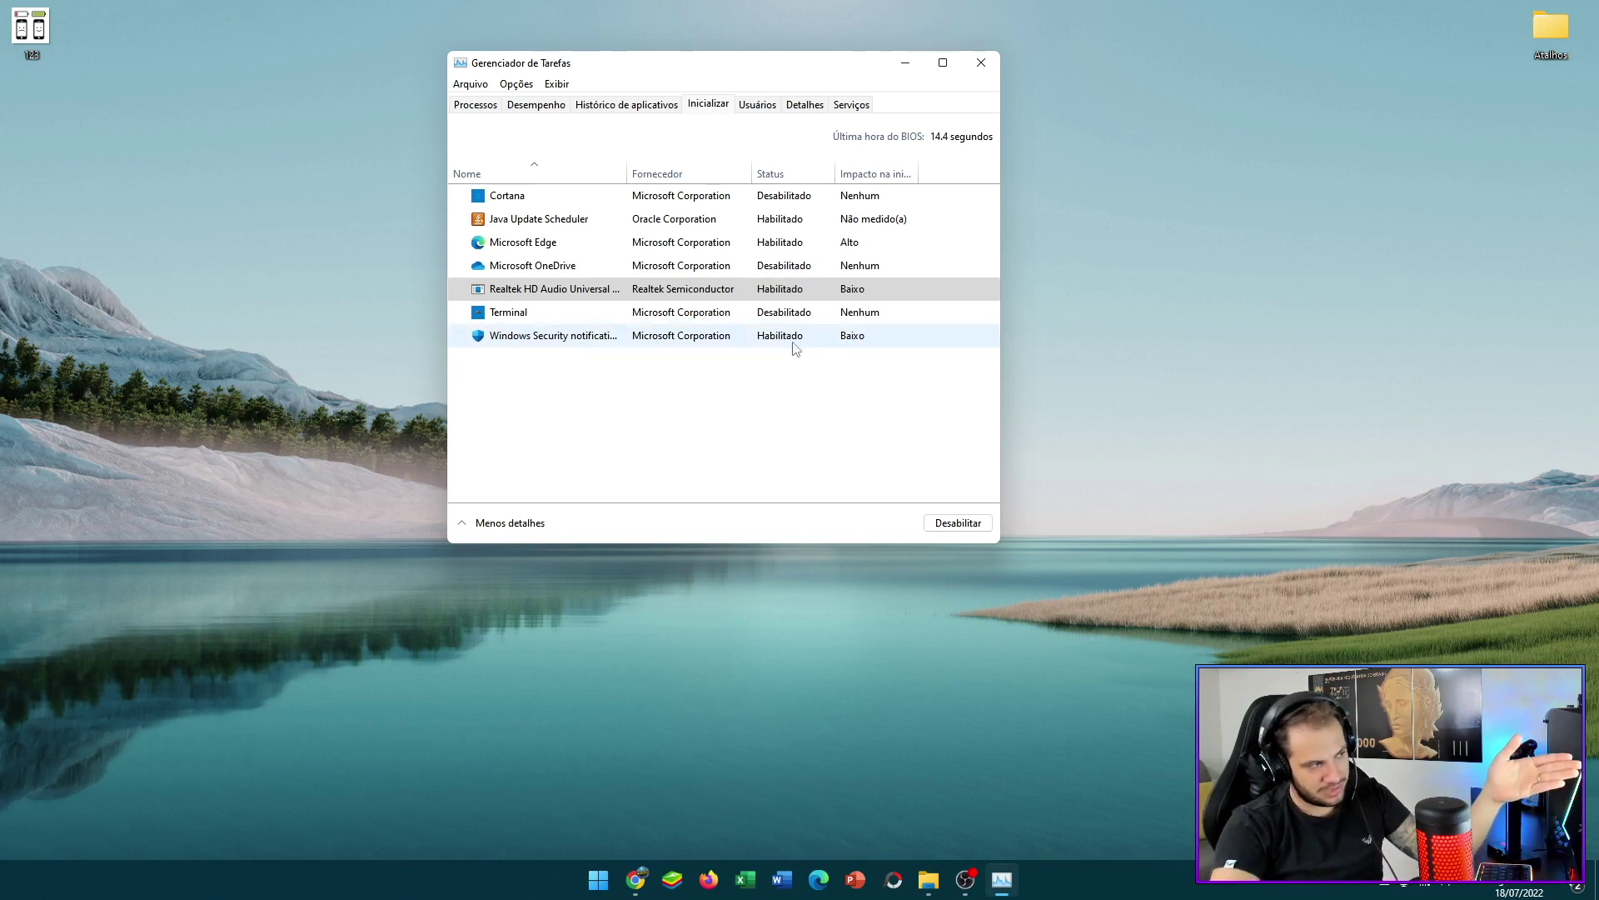
Enable the Terminal startup entry and disable it again
{"action": "right_click", "coordinate": [788, 313]}
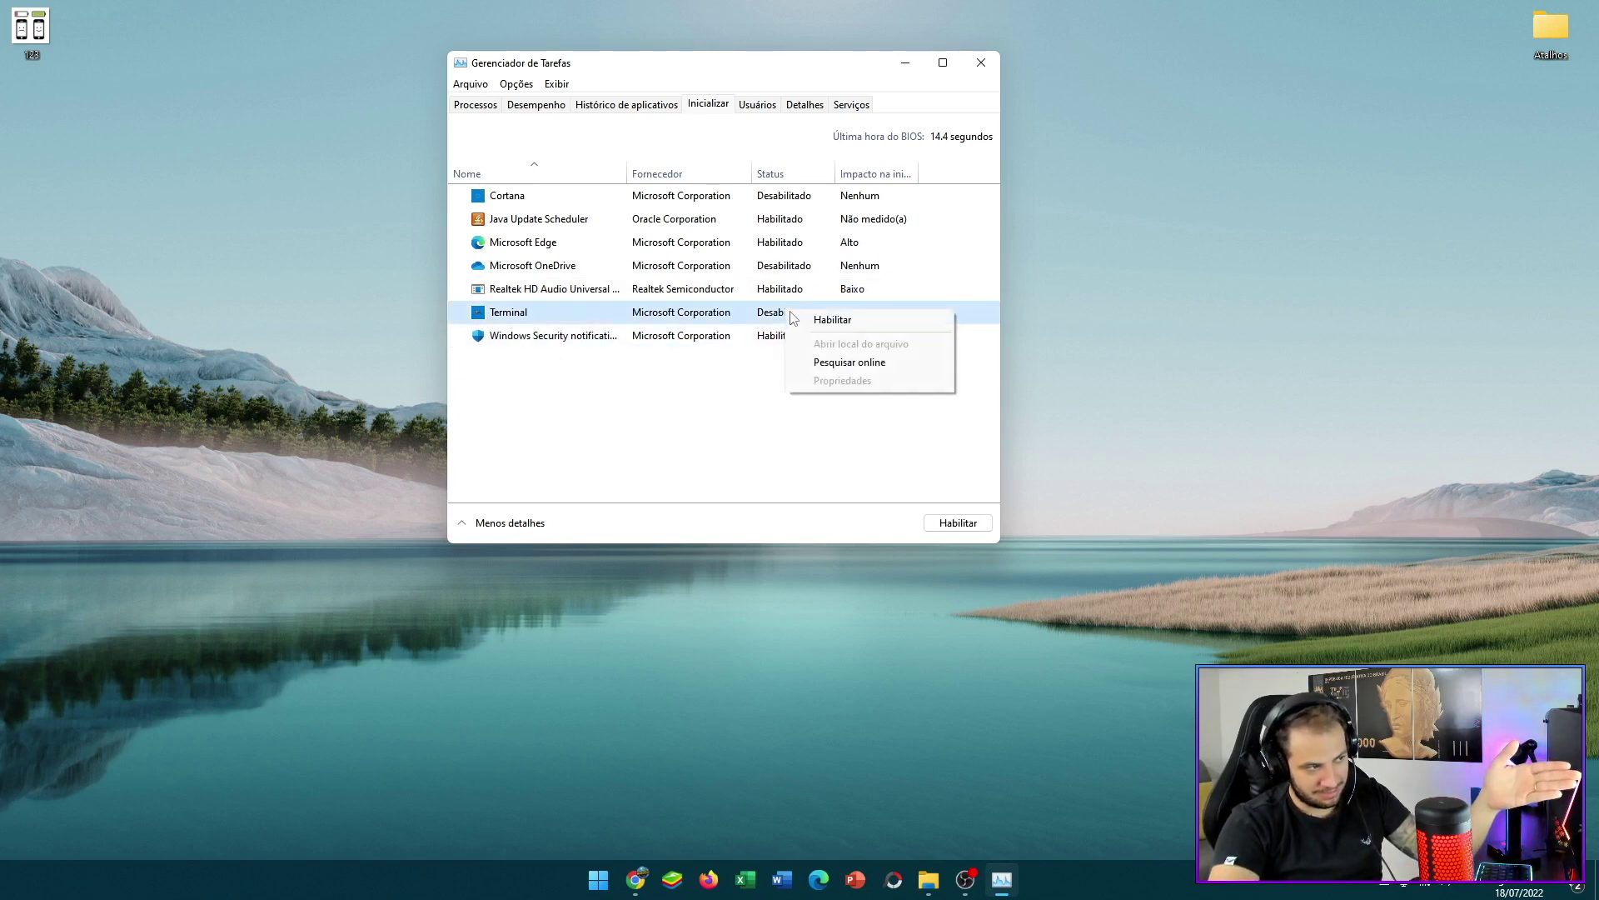
{"action": "left_click", "coordinate": [829, 320]}
{"action": "right_click", "coordinate": [774, 319]}
{"action": "left_click", "coordinate": [818, 325]}
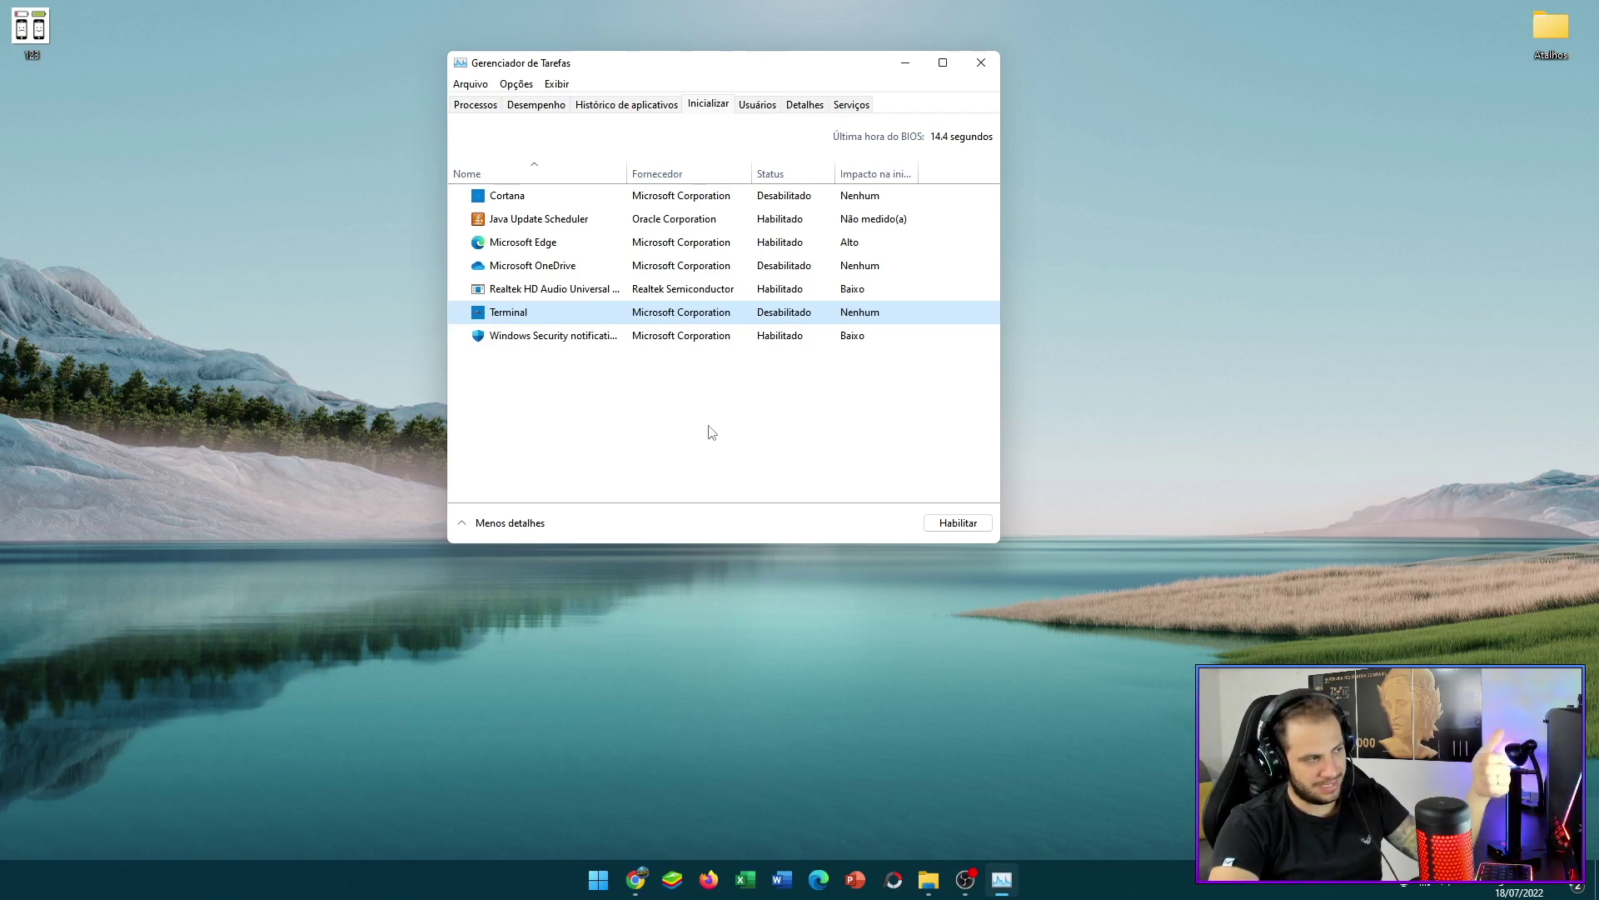
Disable Java Update Scheduler and Microsoft Edge at startup, and close Gerenciador de Tarefas
{"action": "right_click", "coordinate": [770, 221]}
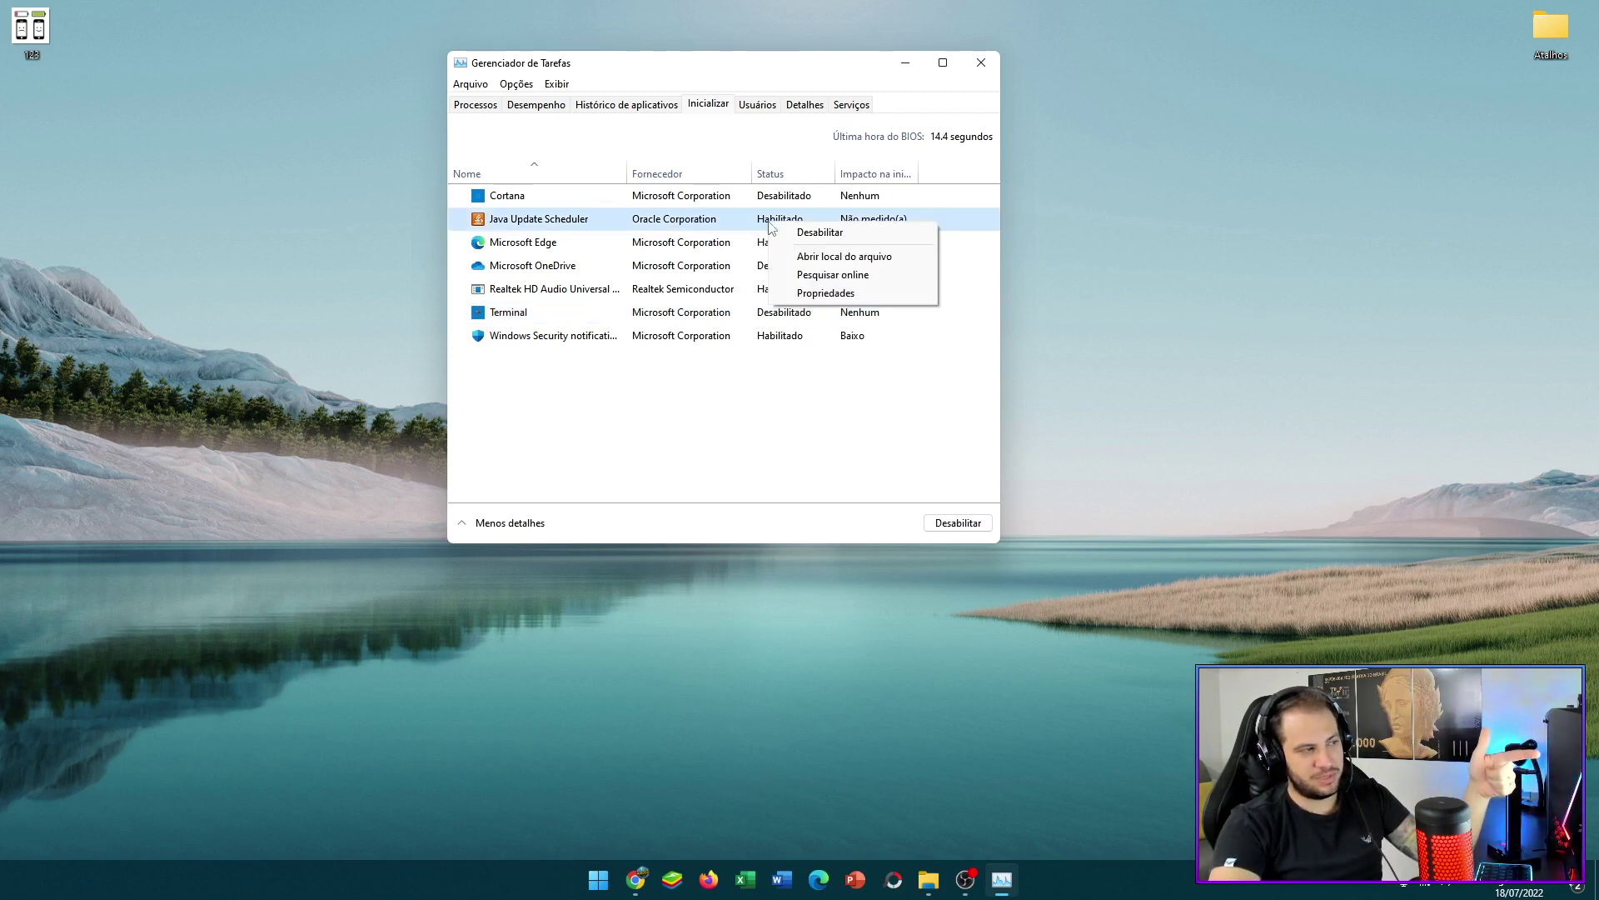
{"action": "left_click", "coordinate": [807, 233]}
{"action": "left_click", "coordinate": [538, 244]}
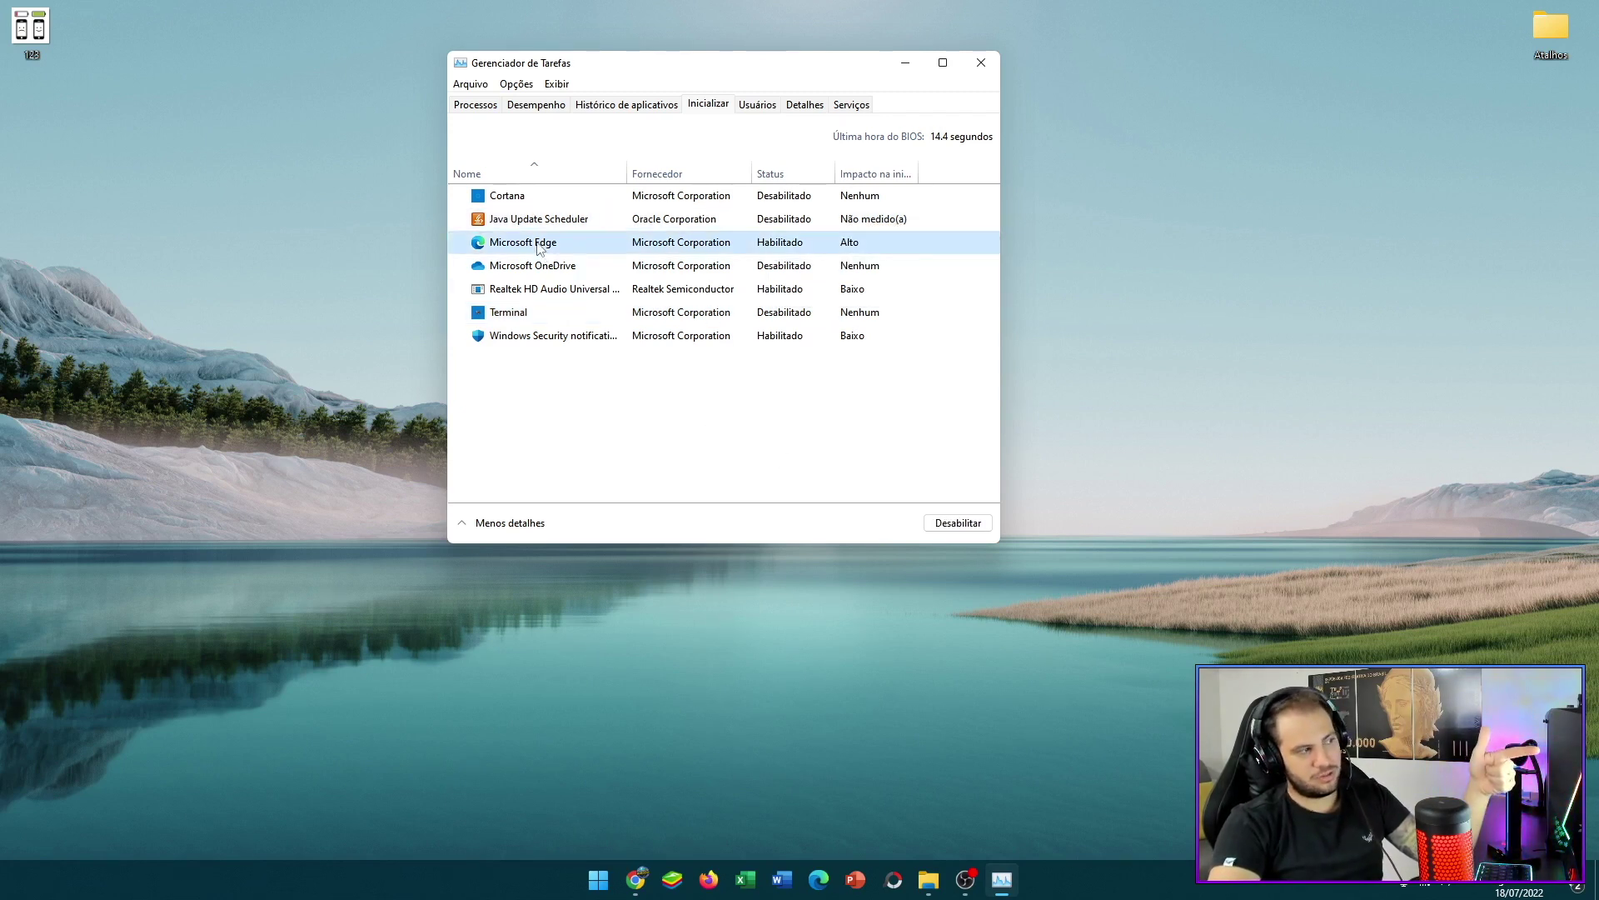
{"action": "right_click", "coordinate": [788, 251]}
{"action": "left_click", "coordinate": [864, 277]}
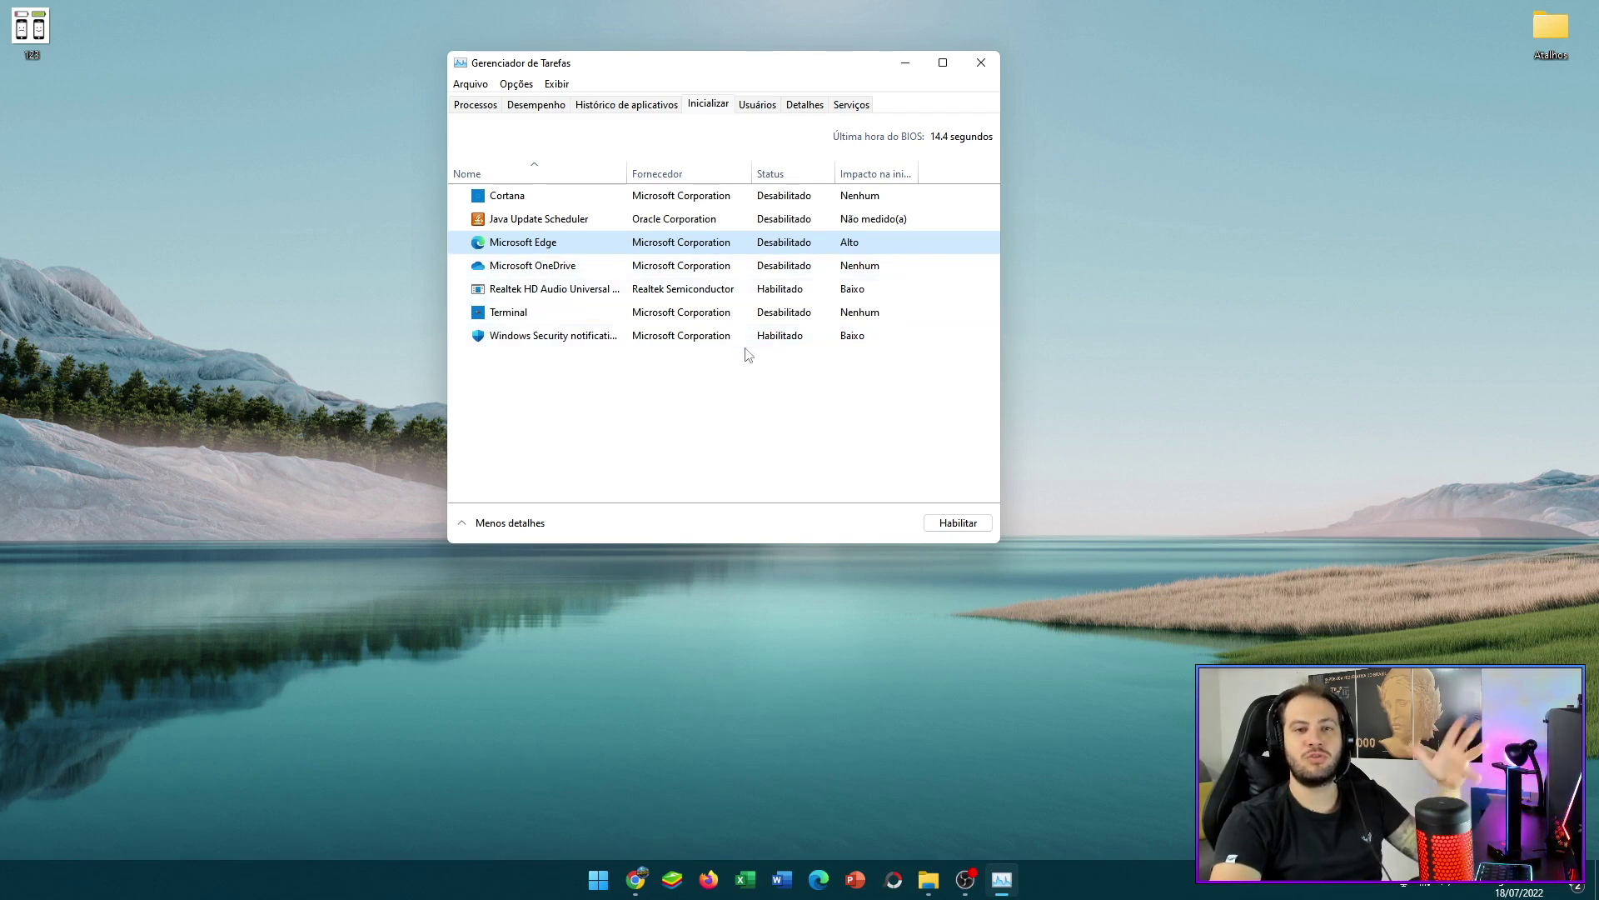
{"action": "left_click", "coordinate": [980, 66]}
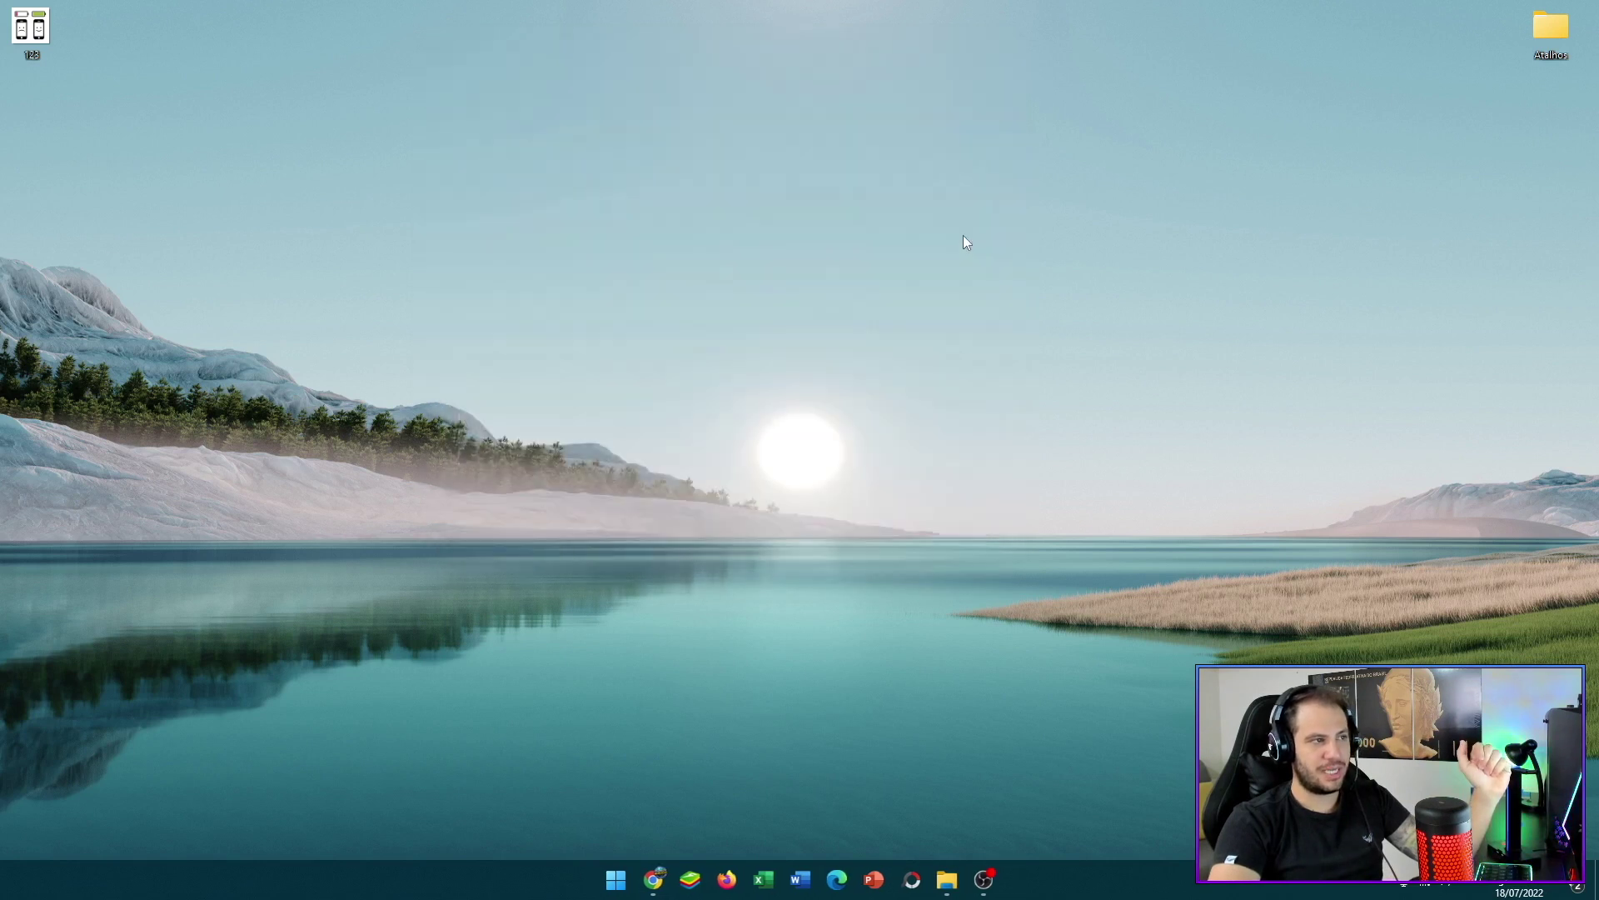